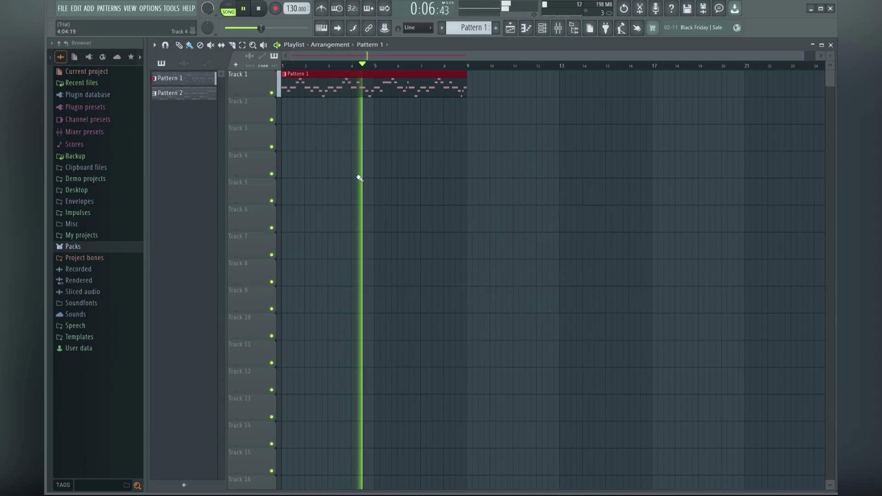
Show the channel rack to review the instruments of Pattern 1, and close it again.
{"action": "left_click", "coordinate": [541, 34]}
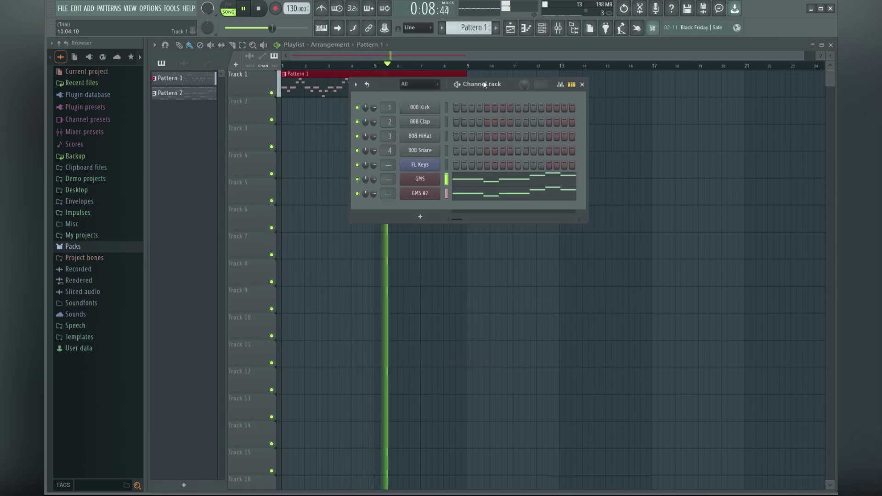
{"action": "left_click_drag", "start_coordinate": [444, 89], "coordinate": [550, 89]}
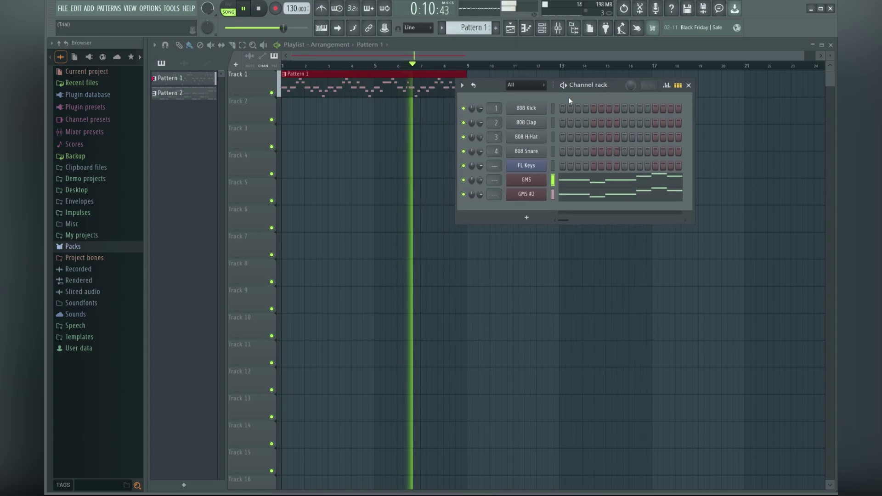
{"action": "left_click", "coordinate": [690, 86]}
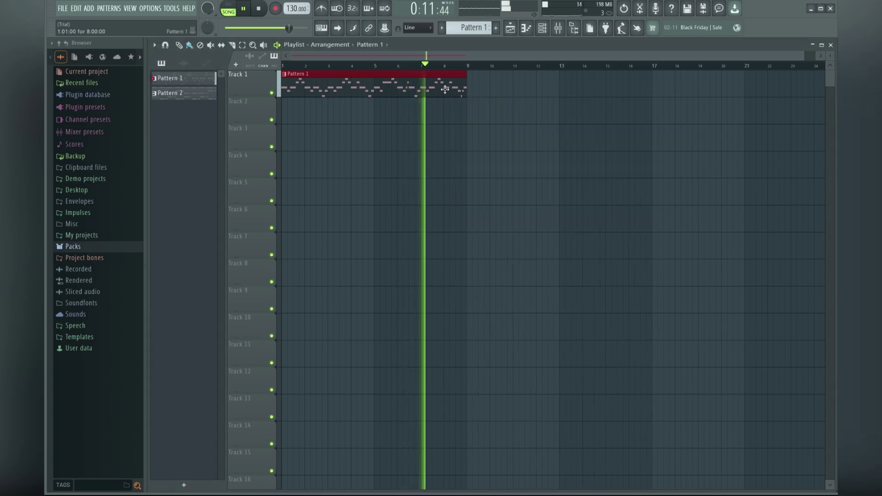
Delete the Pattern 1 clip from Track 1, stop playback and place Pattern 2 on Track 1 instead.
{"action": "right_click", "coordinate": [394, 84]}
{"action": "key", "text": "space"}
{"action": "left_click_drag", "start_coordinate": [184, 92], "coordinate": [327, 88]}
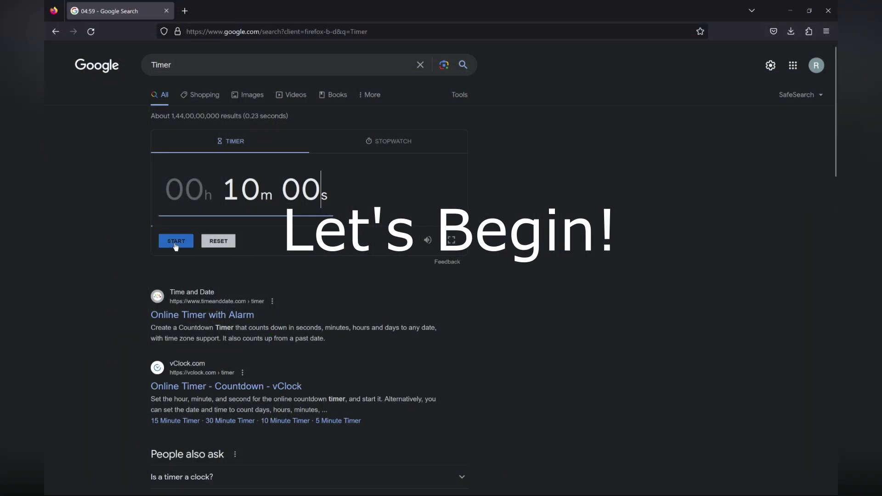
Start the 10-minute countdown timer in the browser, and add a new pattern in FL Studio.
{"action": "left_click", "coordinate": [176, 247]}
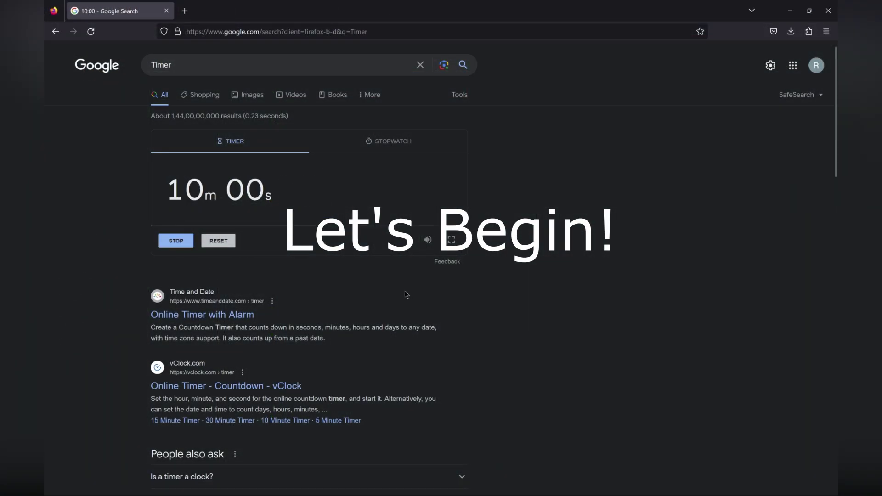
{"action": "mouse_move", "coordinate": [521, 494]}
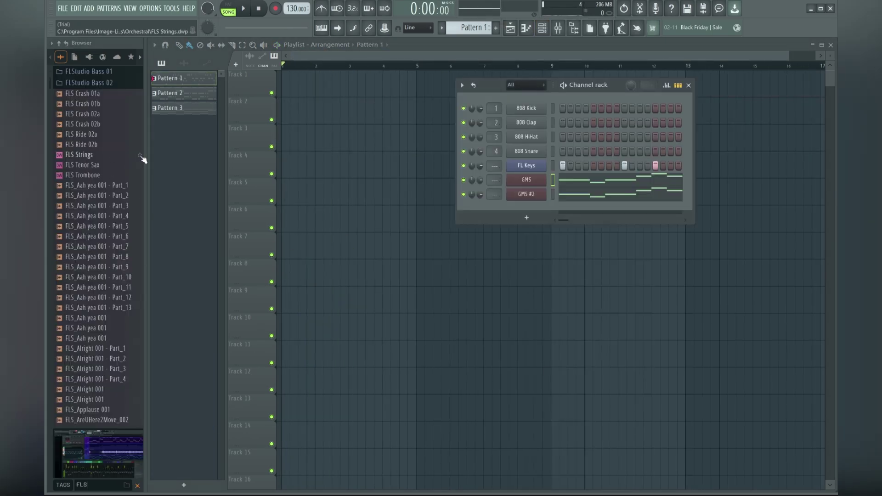
{"action": "left_click", "coordinate": [190, 486]}
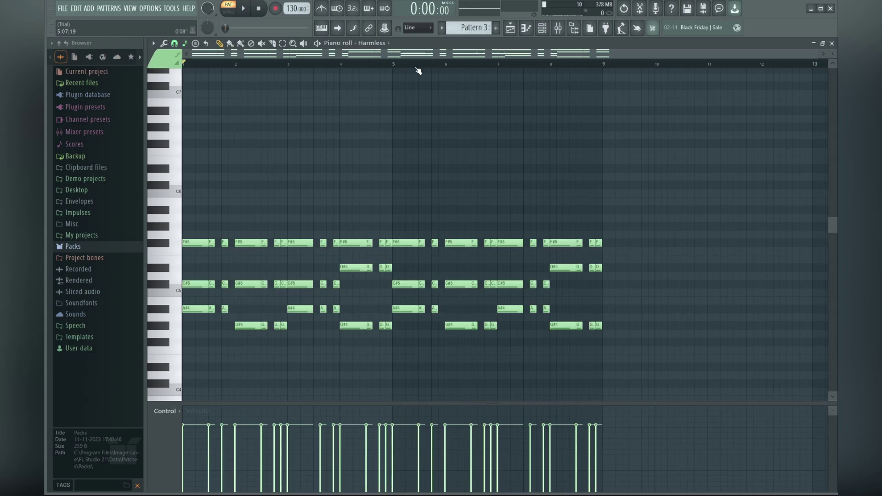
Move the chord notes of Pattern 3 from the Harmless channel to the Kepler channel and play the pattern.
{"action": "left_click", "coordinate": [367, 43]}
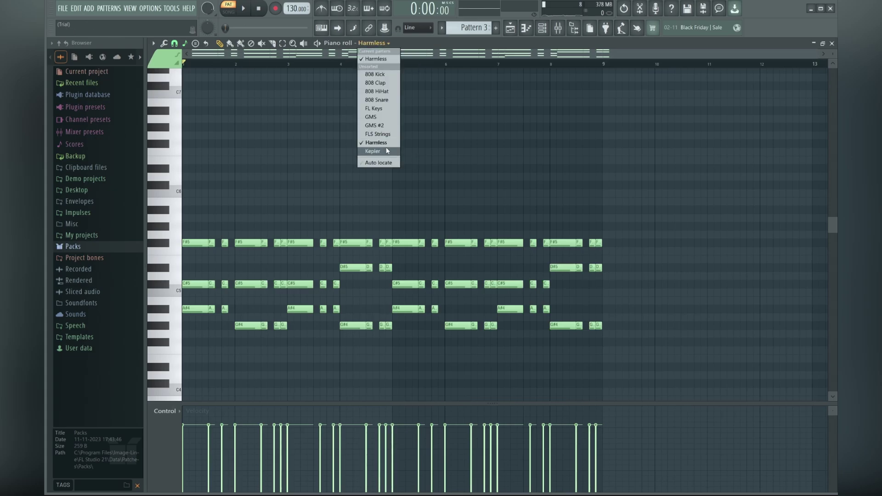
{"action": "left_click", "coordinate": [385, 152]}
{"action": "key", "text": "space"}
{"action": "left_click", "coordinate": [369, 43]}
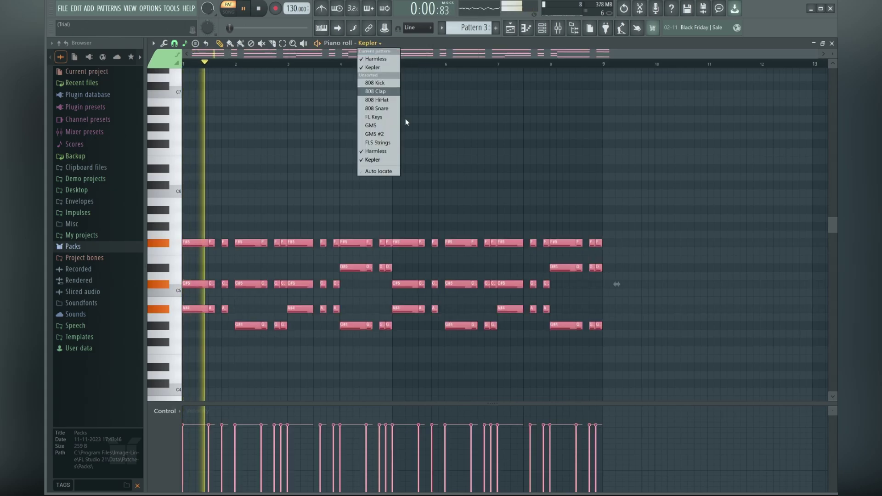
{"action": "left_click", "coordinate": [388, 152]}
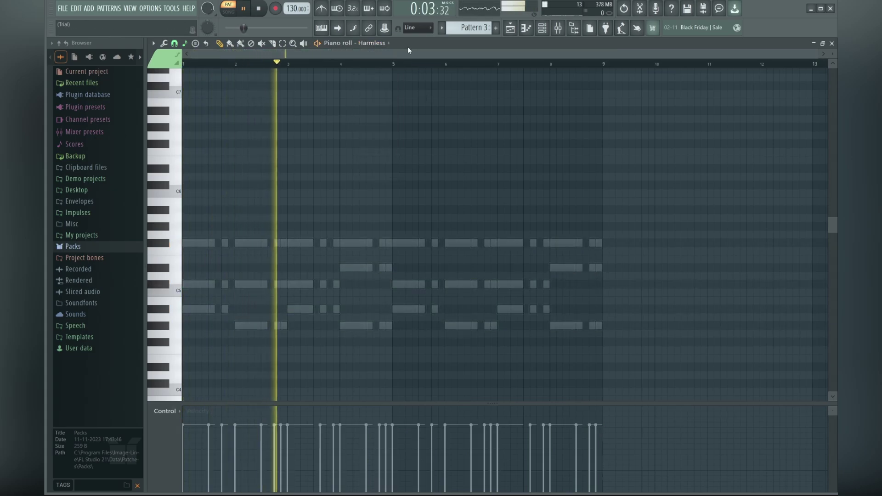
{"action": "left_click", "coordinate": [367, 43]}
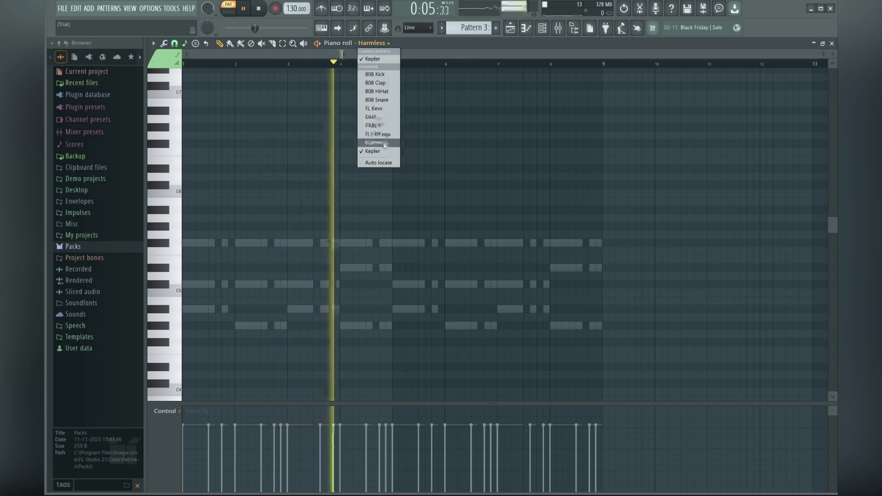
{"action": "left_click", "coordinate": [386, 149]}
Open the Kepler synth from the channel rack and turn on the sub oscillator in its DCO section.
{"action": "left_click", "coordinate": [546, 29]}
{"action": "left_click", "coordinate": [531, 240]}
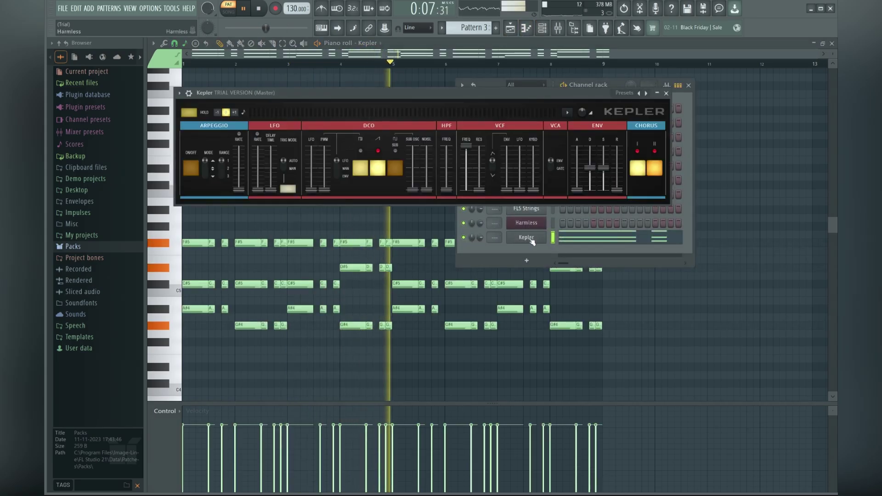
{"action": "left_click", "coordinate": [392, 168]}
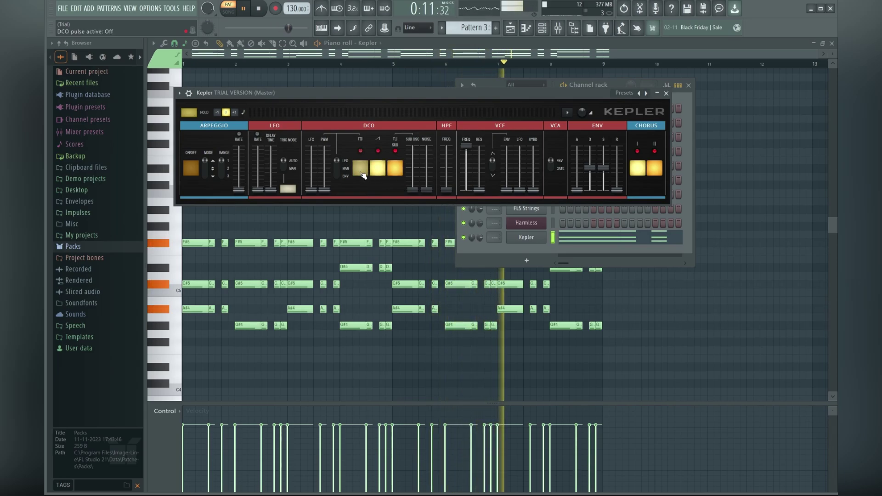
Try a DCO sub oscillator level of 96.3% and a one-octave upward shift in Kepler.
{"action": "left_click_drag", "start_coordinate": [422, 192], "coordinate": [422, 189]}
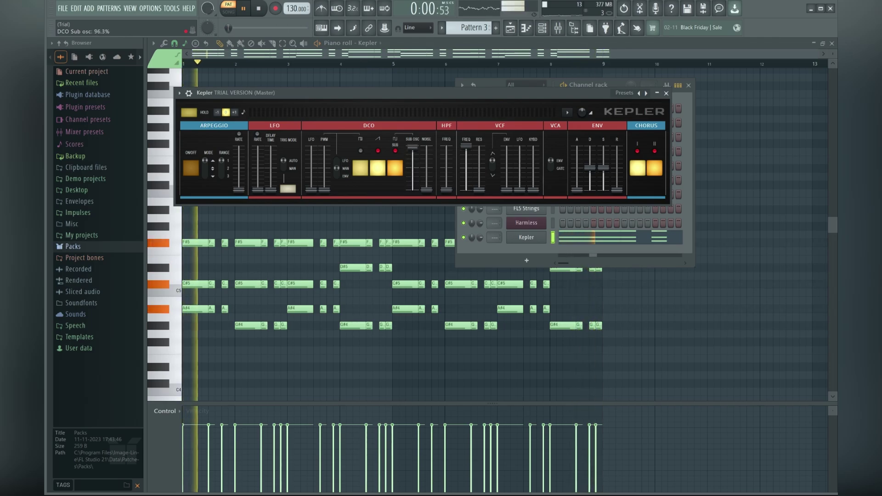
{"action": "left_click_drag", "start_coordinate": [412, 147], "coordinate": [413, 191]}
{"action": "left_click", "coordinate": [234, 112]}
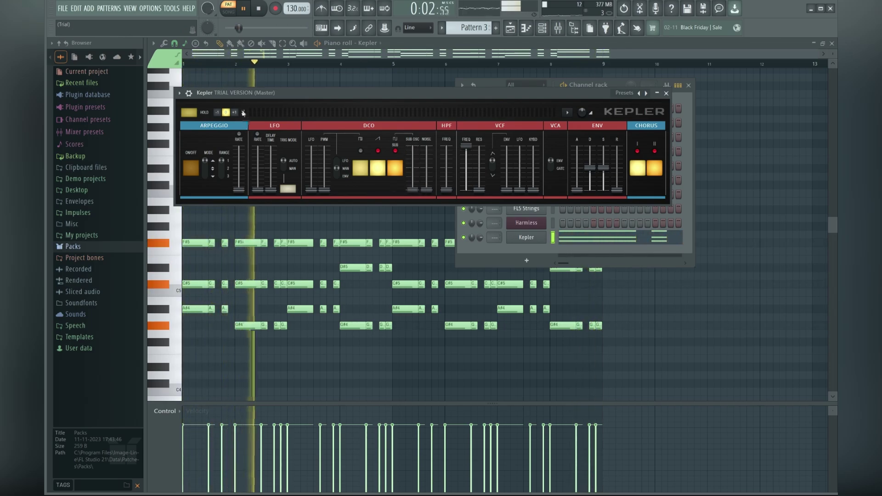
{"action": "left_click", "coordinate": [226, 112]}
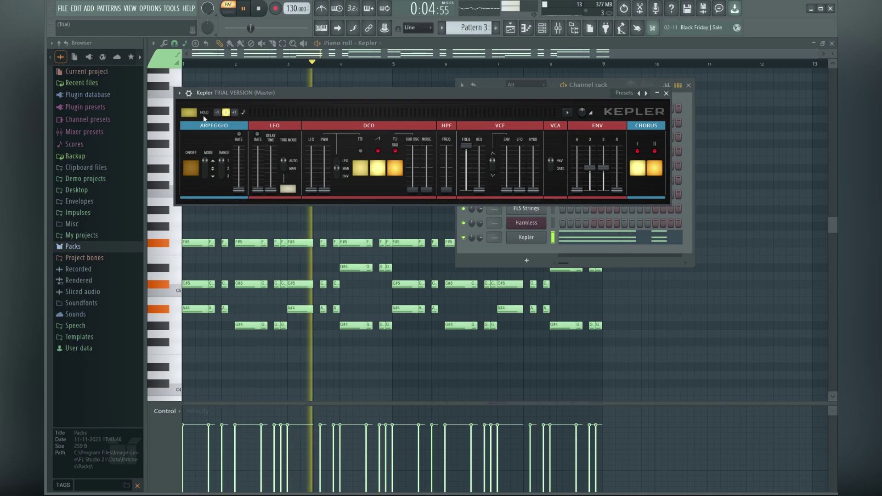
{"action": "left_click", "coordinate": [194, 114]}
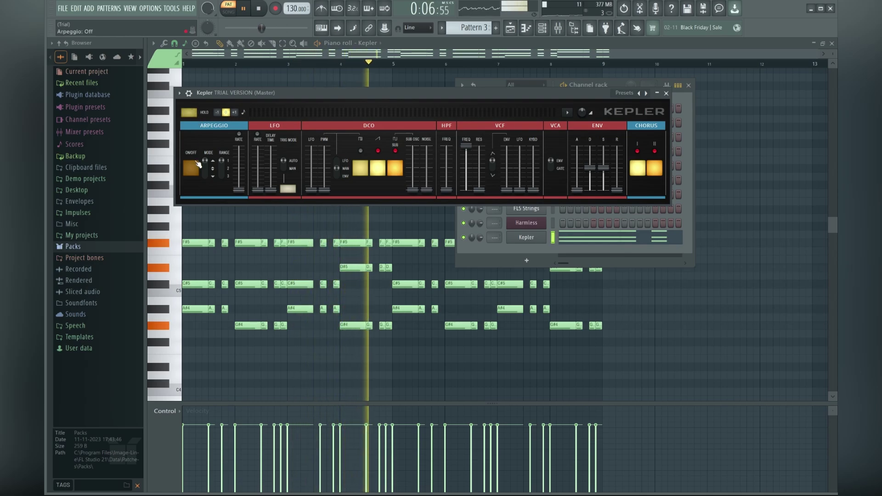
Set Kepler's chorus mode to Chorus 2 and close the synth, the channel rack and the piano roll.
{"action": "left_click", "coordinate": [654, 169]}
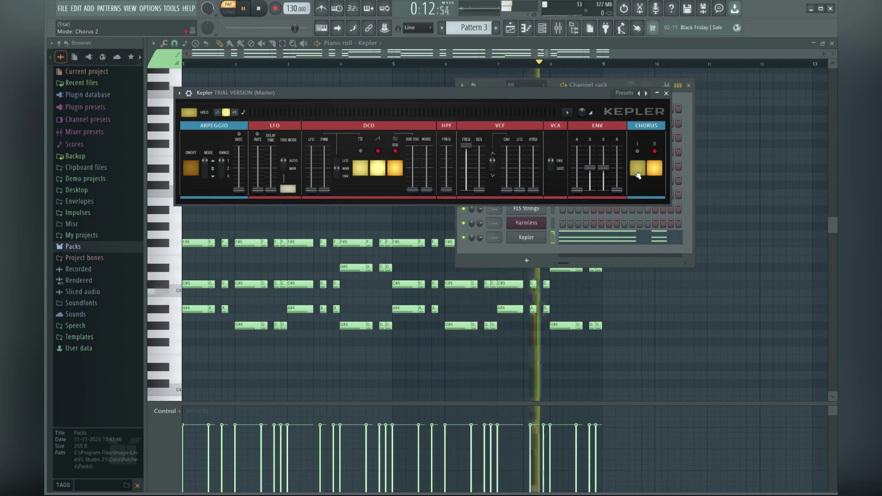
{"action": "left_click", "coordinate": [666, 93]}
{"action": "left_click", "coordinate": [688, 85]}
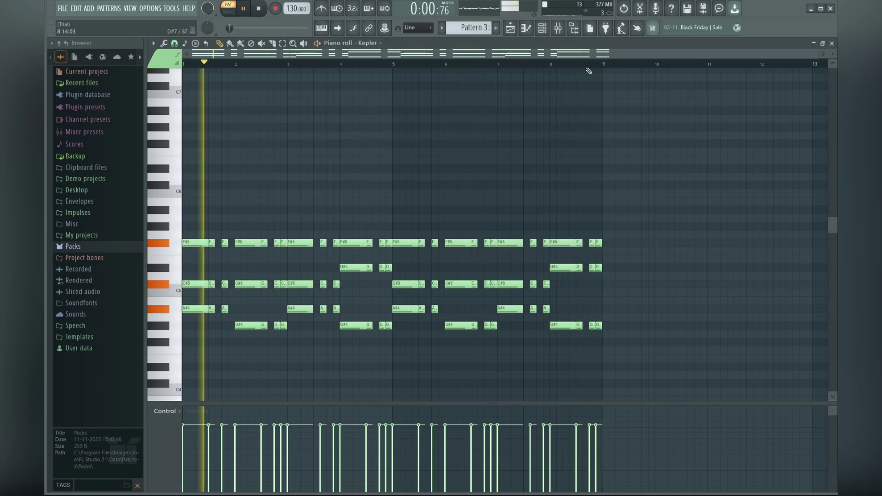
{"action": "left_click", "coordinate": [832, 43]}
Add a new GMS synth channel to the channel rack and open its preset library.
{"action": "left_click", "coordinate": [543, 28]}
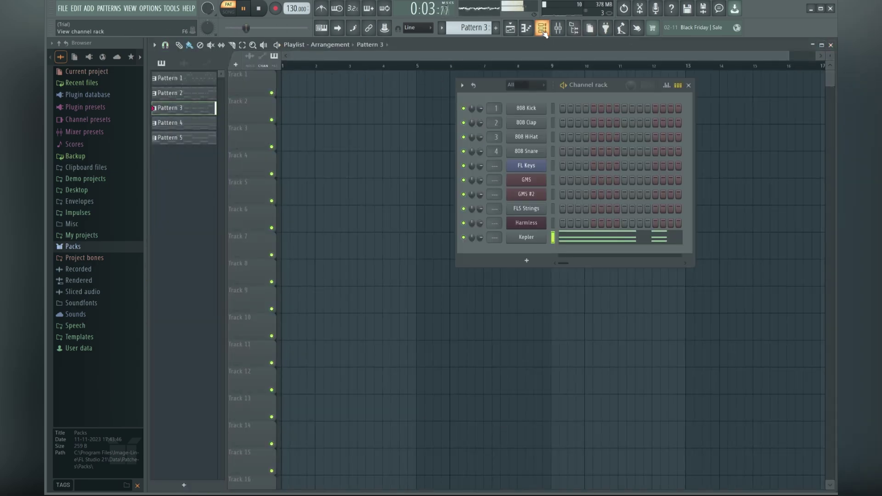
{"action": "left_click", "coordinate": [528, 258]}
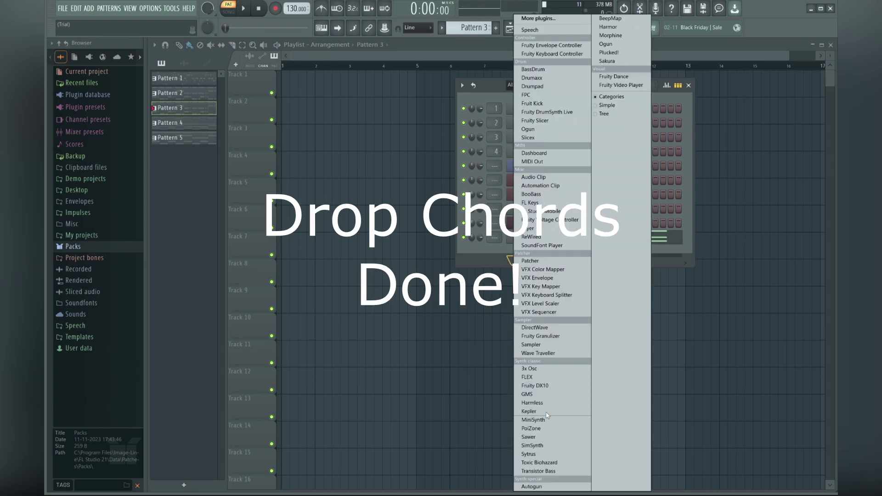
{"action": "left_click", "coordinate": [553, 397]}
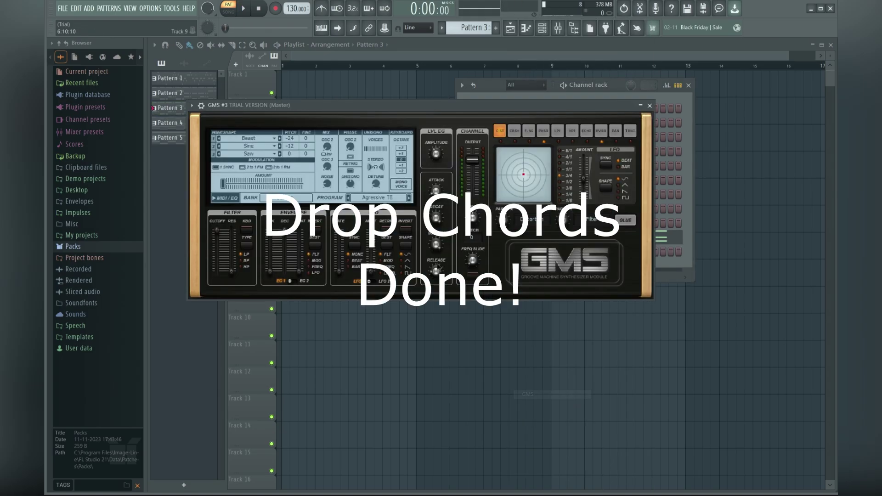
{"action": "left_click", "coordinate": [374, 198]}
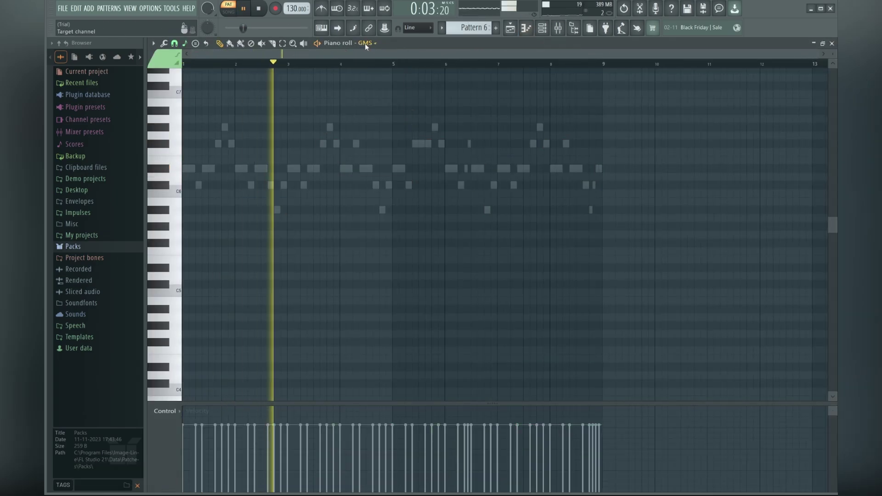
Choose the Leads & Synths bank for the GMS lead layers, browse its programs and stop playback.
{"action": "left_click", "coordinate": [526, 252]}
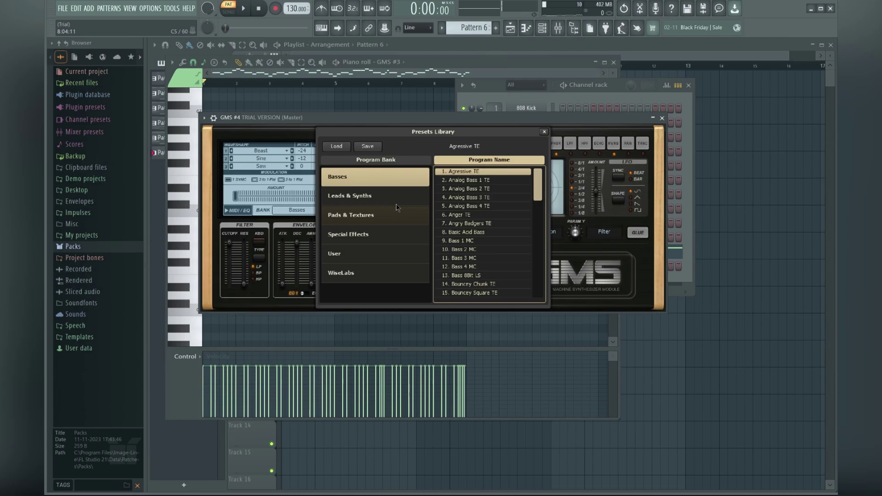
{"action": "left_click", "coordinate": [396, 204]}
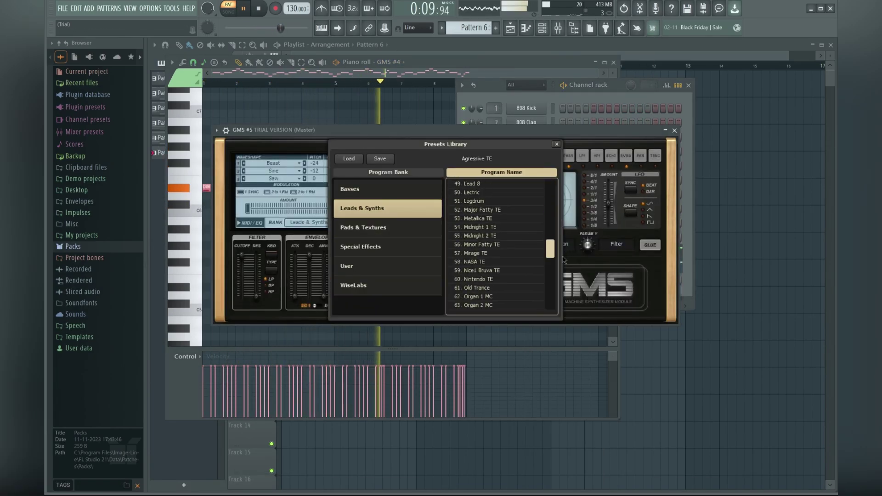
{"action": "scroll", "coordinate": [527, 258], "scroll_direction": "down", "scroll_amount": 5}
{"action": "key", "text": "space"}
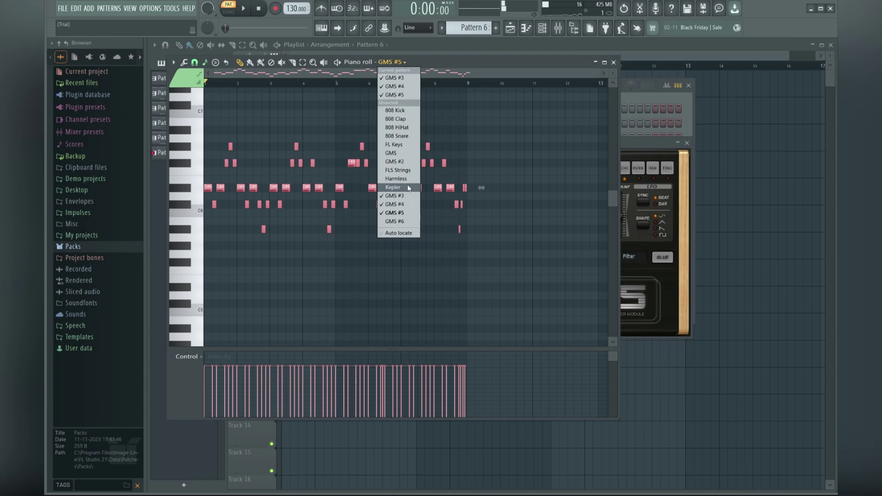
Put the lead melody on the GMS #6 channel in Pattern 6 and play it with the Layerchords program.
{"action": "left_click", "coordinate": [395, 222]}
{"action": "key", "text": "space"}
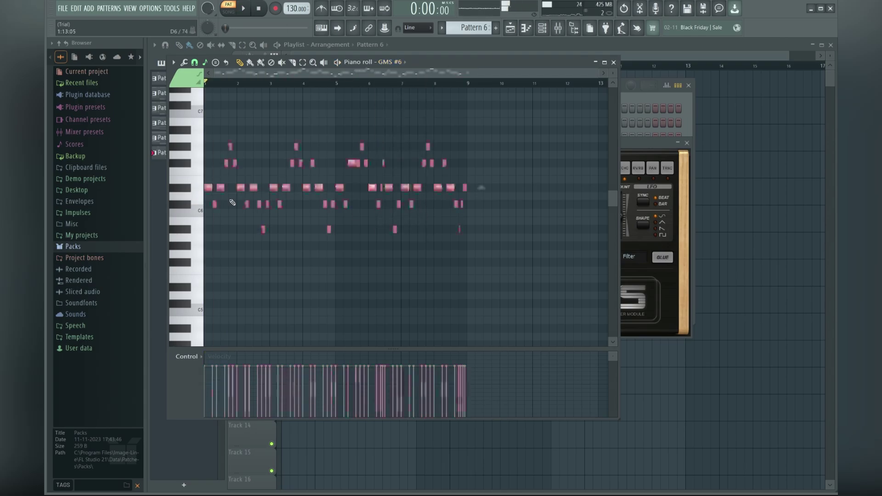
{"action": "left_click", "coordinate": [643, 282]}
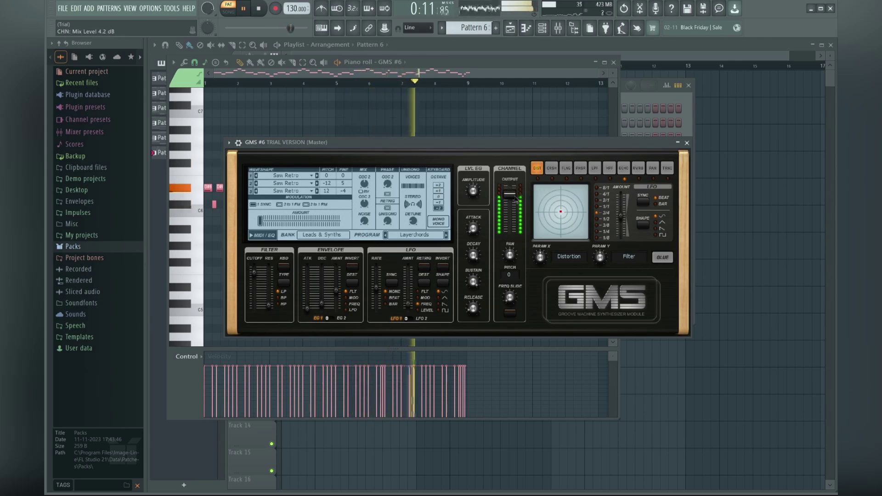
Close the GMS #6 synth, the channel rack and the piano roll to return to the playlist.
{"action": "left_click", "coordinate": [686, 143]}
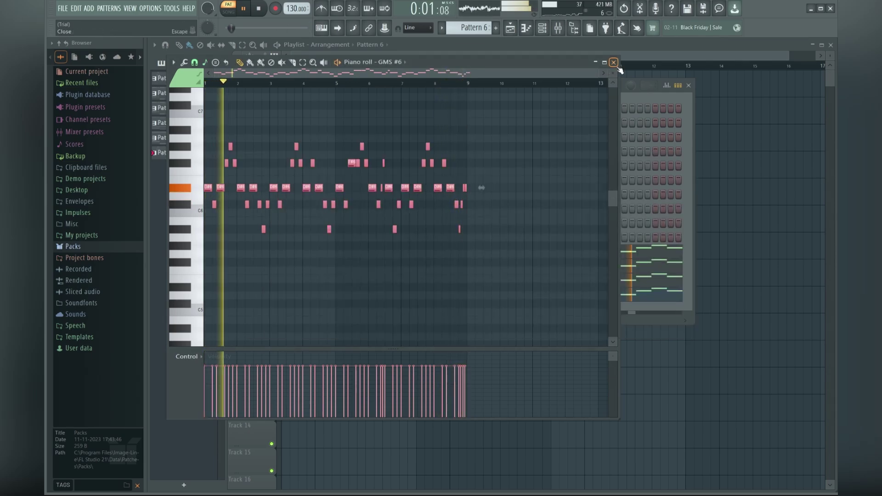
{"action": "left_click", "coordinate": [639, 320]}
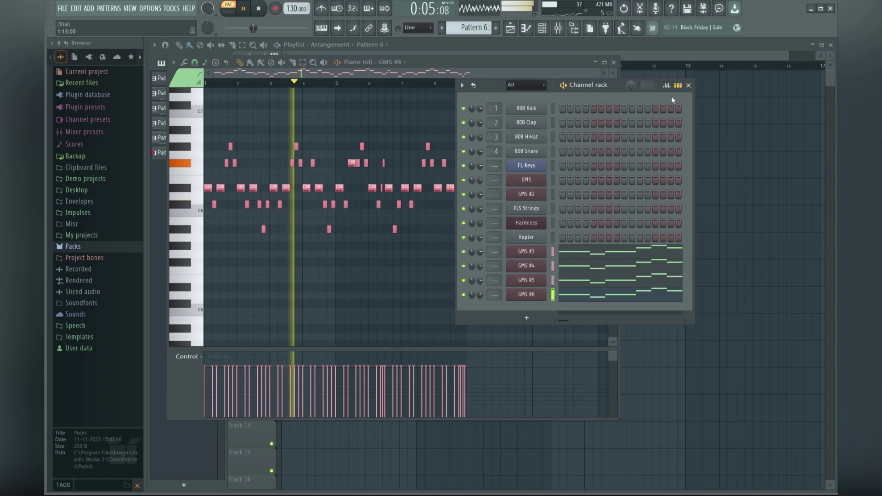
{"action": "left_click", "coordinate": [689, 85]}
{"action": "key", "text": "F7"}
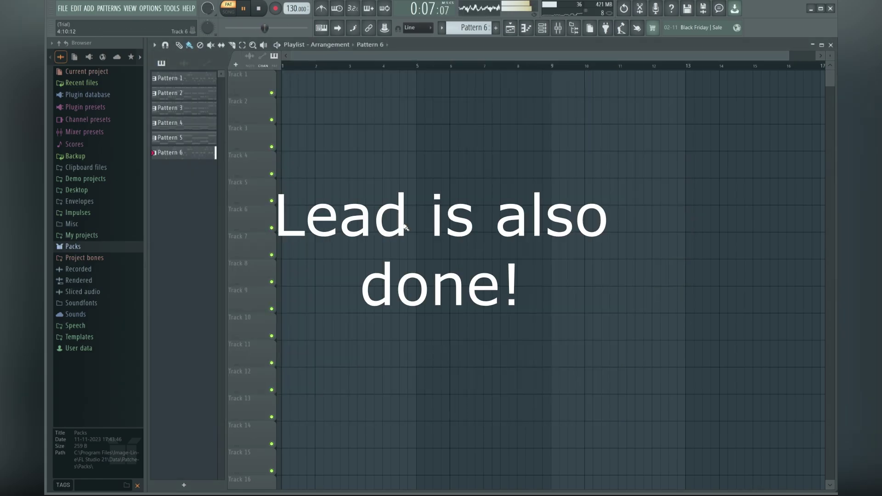
Add a BooBass channel with a bass line of F#4 and D#4 notes in Pattern 7, play it and deselect the notes.
{"action": "left_click", "coordinate": [542, 34]}
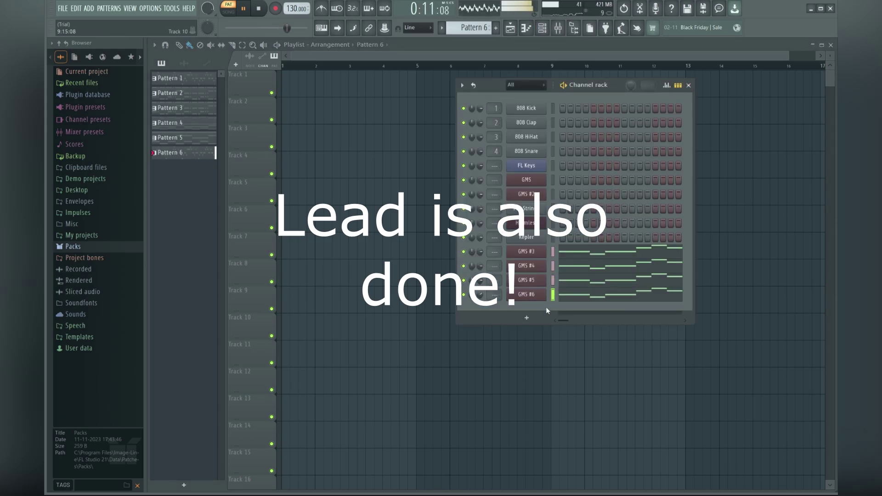
{"action": "left_click", "coordinate": [526, 317]}
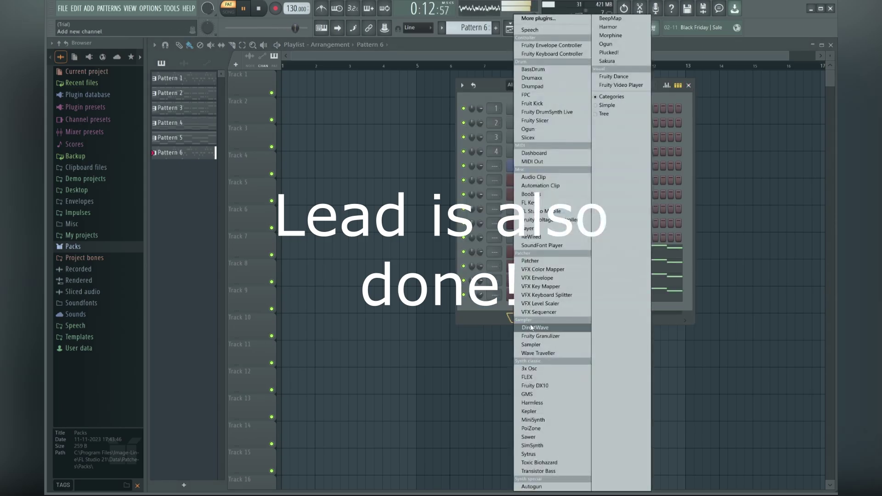
{"action": "left_click", "coordinate": [470, 317]}
{"action": "key", "text": "space"}
{"action": "key", "text": "F6"}
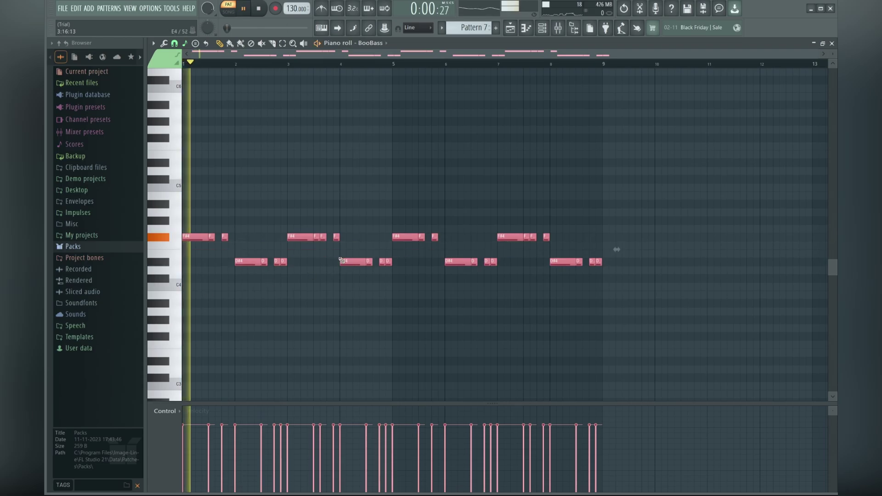
{"action": "key", "text": "ctrl+d"}
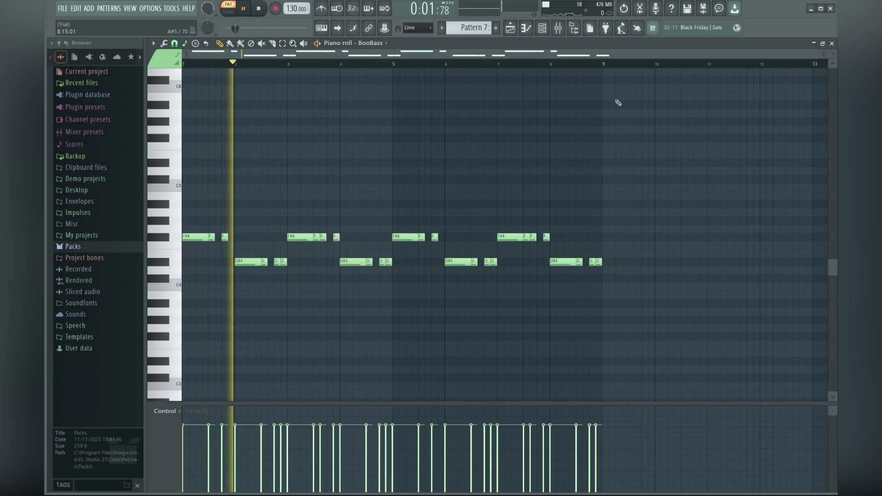
Add a FLEX channel and load the 808 Boosted preset from the Mobile Tuned 808 Bass pack.
{"action": "left_click", "coordinate": [832, 44]}
{"action": "left_click", "coordinate": [543, 28]}
{"action": "left_click", "coordinate": [509, 331]}
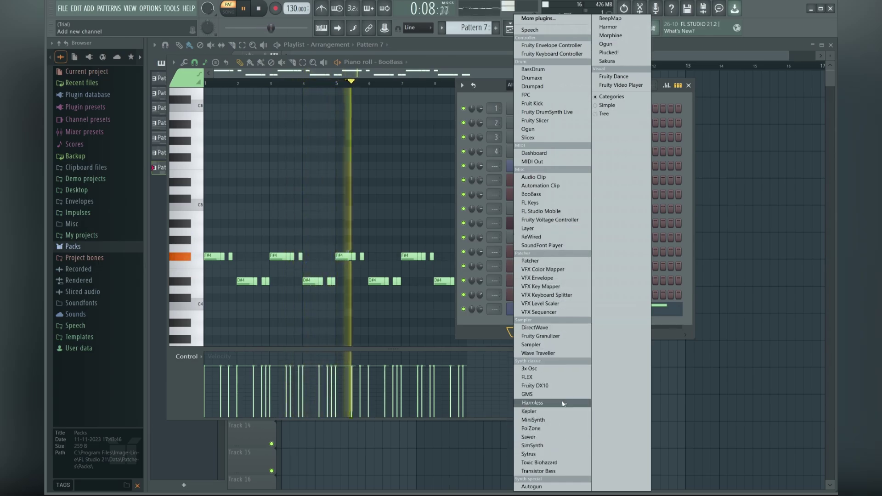
{"action": "left_click", "coordinate": [551, 378]}
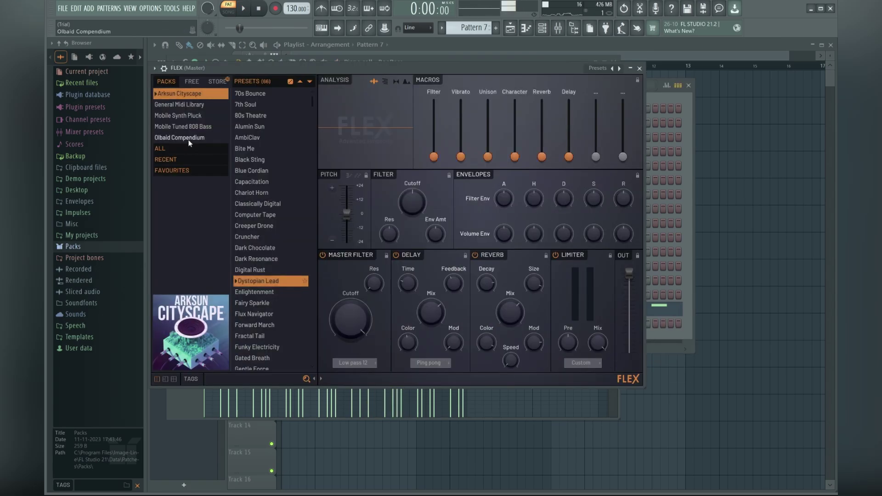
{"action": "left_click", "coordinate": [193, 127]}
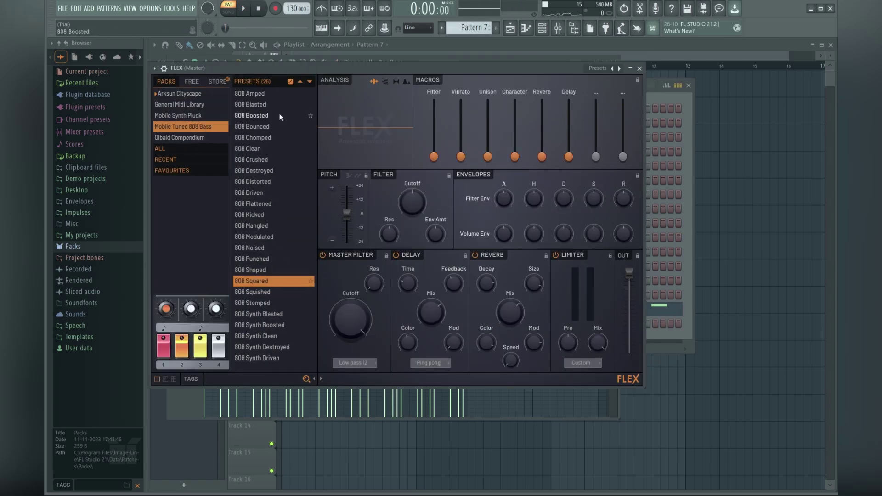
{"action": "left_click", "coordinate": [671, 110]}
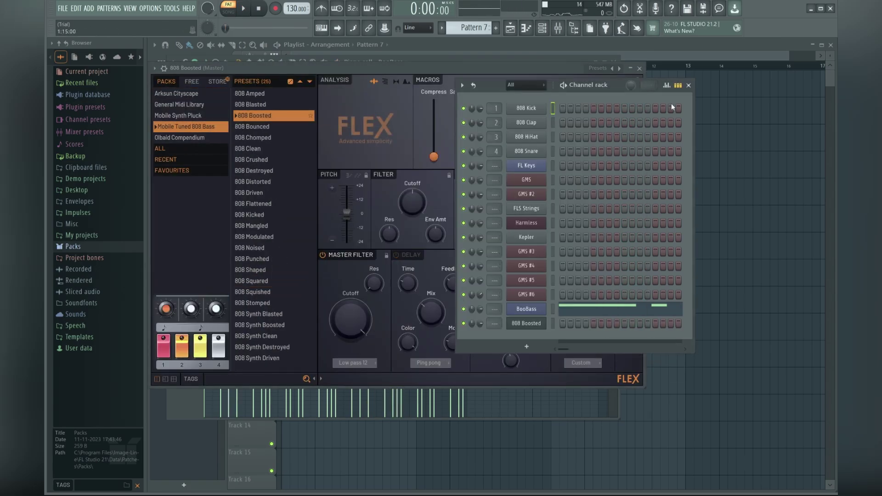
Put the bass line on the 808 Boosted channel in Pattern 7, play it and transpose its notes down.
{"action": "left_click", "coordinate": [689, 85]}
{"action": "left_click", "coordinate": [639, 68]}
{"action": "left_click", "coordinate": [392, 62]}
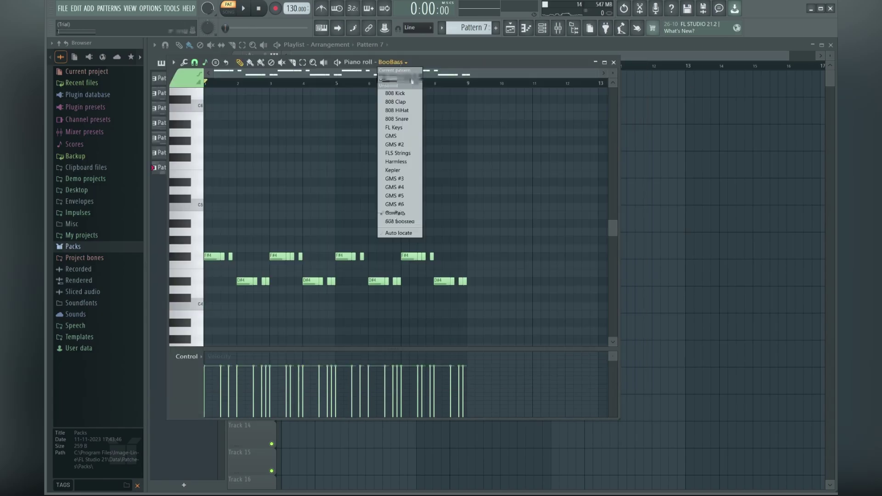
{"action": "left_click", "coordinate": [408, 222]}
{"action": "key", "text": "space"}
{"action": "scroll", "coordinate": [315, 163], "scroll_direction": "up", "scroll_amount": 2}
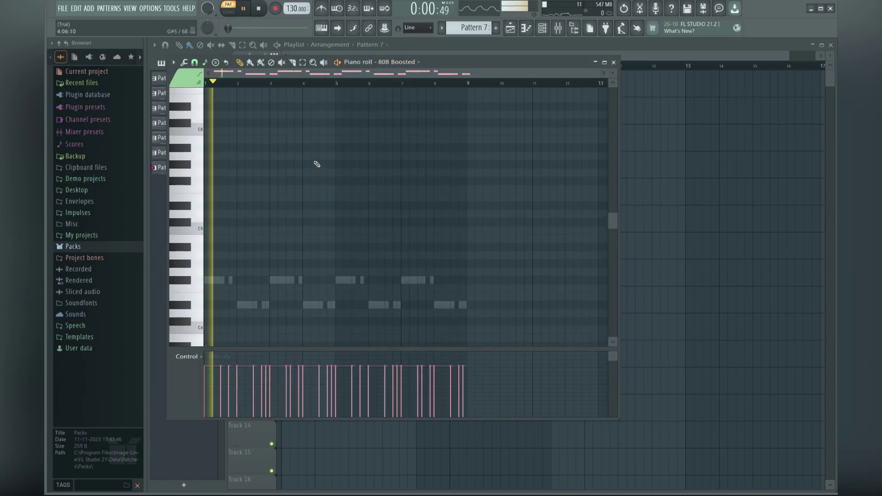
{"action": "scroll", "coordinate": [141, 378], "scroll_direction": "down", "scroll_amount": 8}
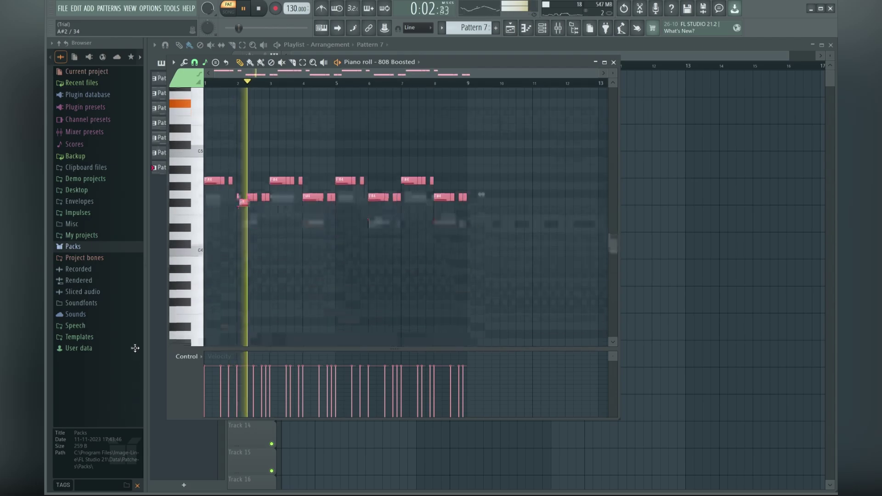
{"action": "scroll", "coordinate": [132, 312], "scroll_direction": "up", "scroll_amount": 3}
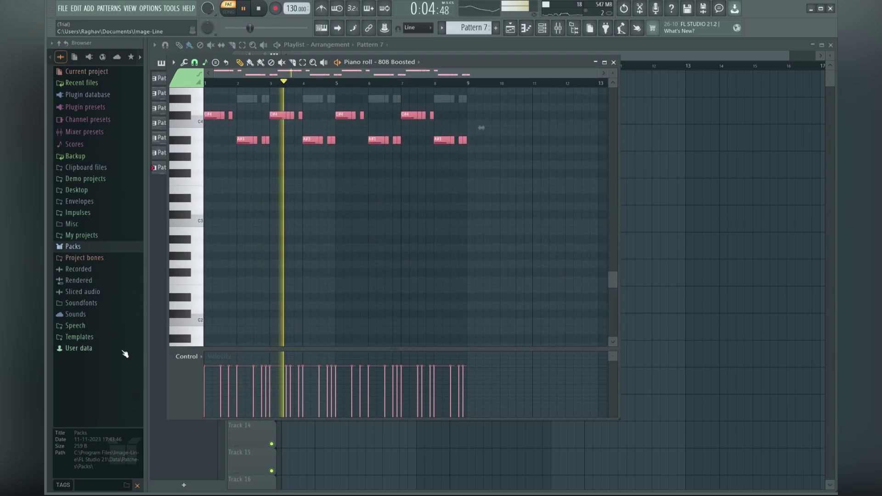
{"action": "left_click_drag", "start_coordinate": [209, 185], "coordinate": [208, 167]}
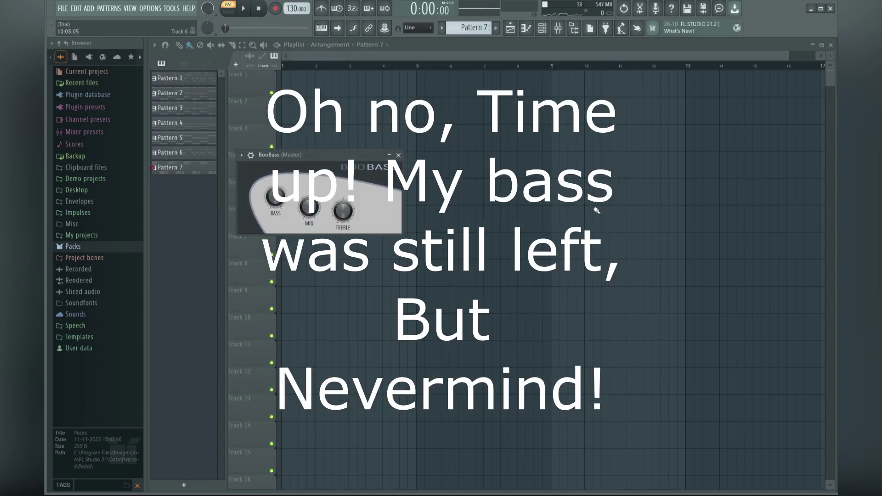
Close the BooBass synth to return to the playlist.
{"action": "left_click", "coordinate": [398, 155]}
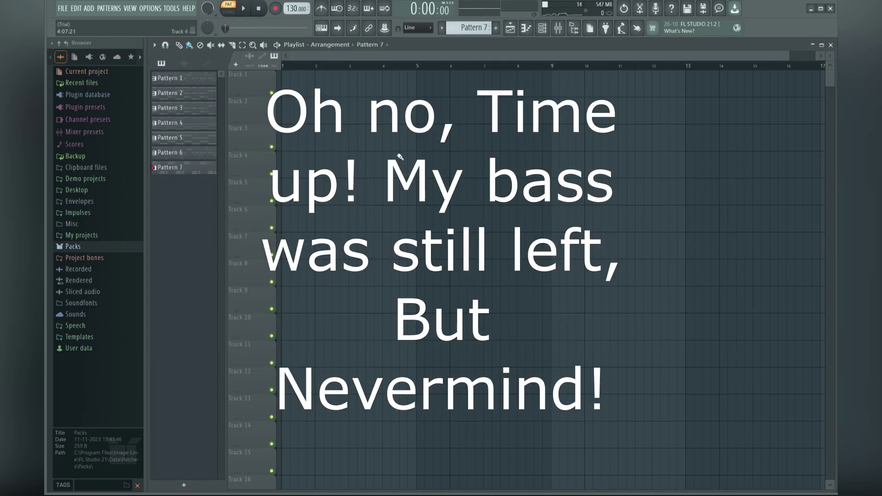
{"action": "key", "text": "alt+Tab"}
{"action": "key", "text": "Tab"}
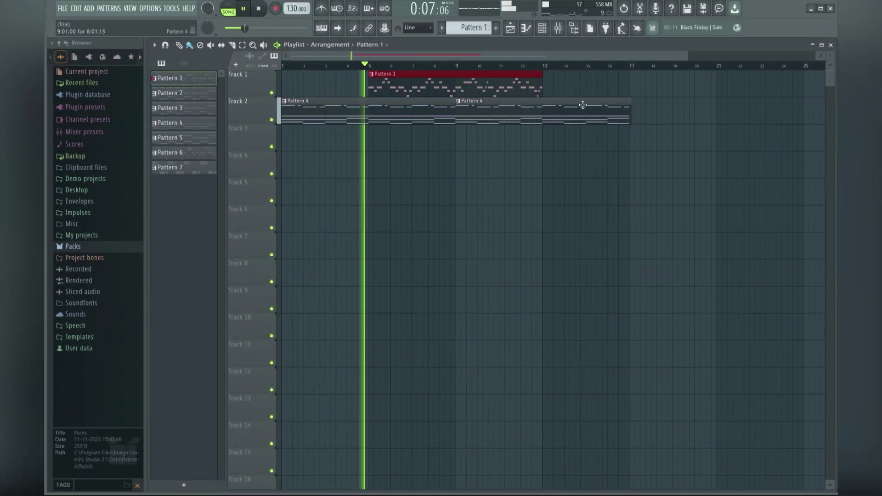
Move the Pattern 1 clip on Track 1 to bar 9 and repeat the Pattern 1 and Pattern 4 clips from bar 17.
{"action": "left_click_drag", "start_coordinate": [386, 76], "coordinate": [473, 76]}
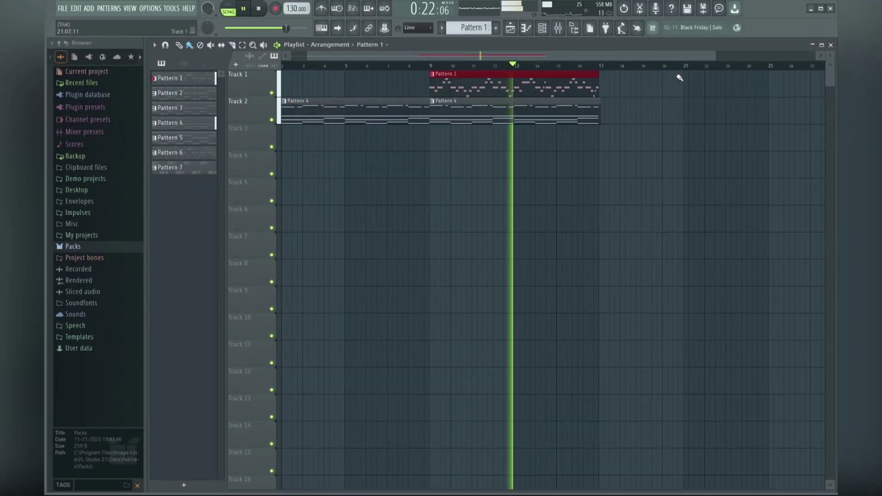
{"action": "key", "text": "ctrl+b"}
{"action": "scroll", "coordinate": [632, 89], "scroll_direction": "right", "scroll_amount": 6}
Place Pattern 2 on Track 3 at bar 17, play the arrangement and pick Pattern 6 for placing.
{"action": "left_click", "coordinate": [184, 93]}
{"action": "left_click", "coordinate": [381, 135]}
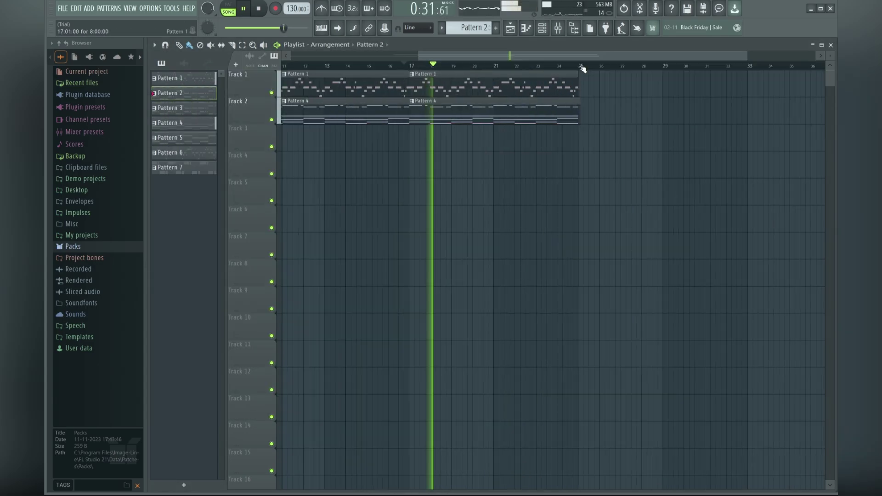
{"action": "key", "text": "space"}
{"action": "key", "text": "space"}
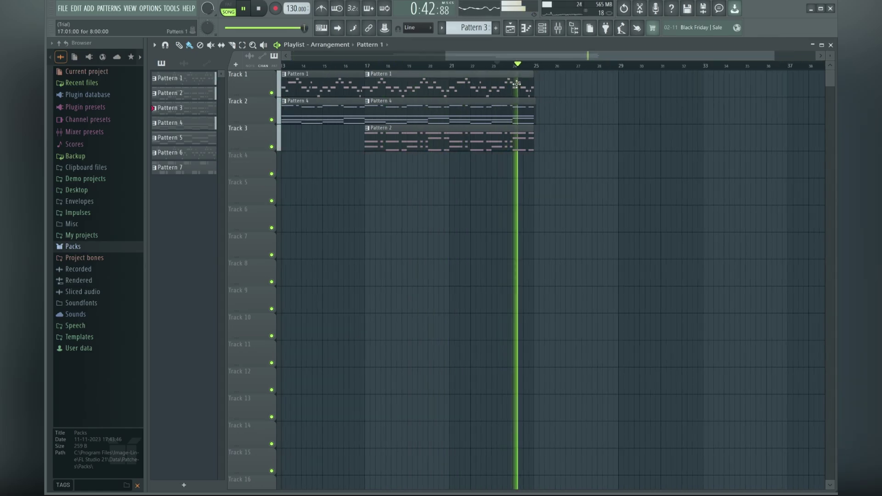
{"action": "left_click", "coordinate": [184, 152]}
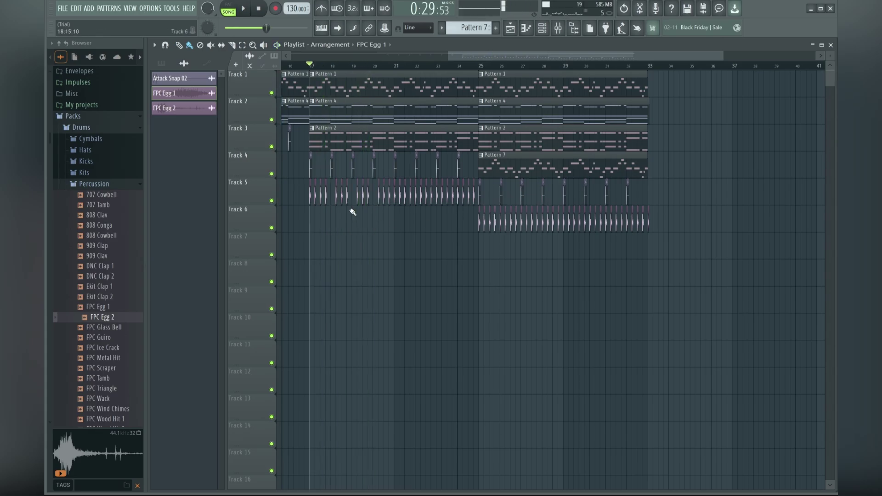
Browse the drum packs for a snare and add the Attack Snare 31 sample to the project's audio clips.
{"action": "scroll", "coordinate": [616, 65], "scroll_direction": "up", "scroll_amount": 3}
{"action": "scroll", "coordinate": [830, 55], "scroll_direction": "down", "scroll_amount": 5}
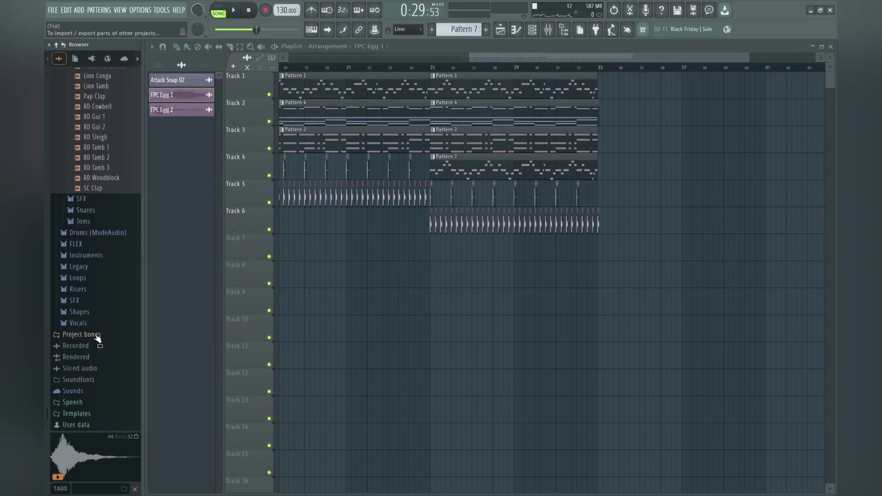
{"action": "left_click", "coordinate": [114, 241]}
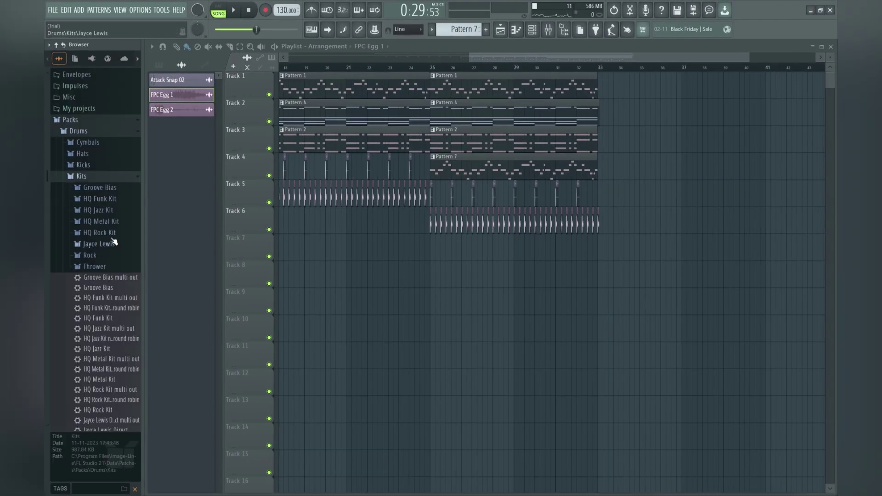
{"action": "left_click", "coordinate": [99, 269]}
{"action": "left_click", "coordinate": [107, 343]}
{"action": "left_click", "coordinate": [107, 344]}
{"action": "scroll", "coordinate": [47, 309], "scroll_direction": "down", "scroll_amount": 10}
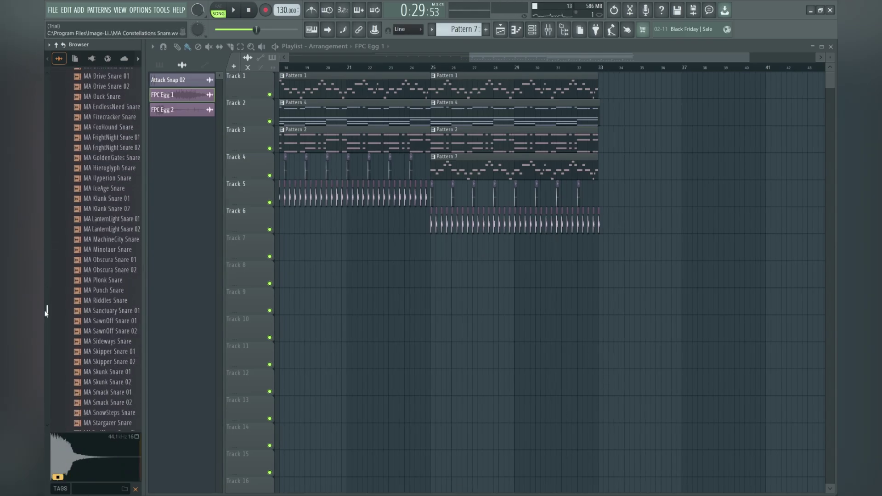
{"action": "left_click_drag", "start_coordinate": [103, 241], "coordinate": [183, 127]}
Play the song and place repeated Attack Snare 31 hits along Track 7 from bar 21 to bar 33.
{"action": "key", "text": "space"}
{"action": "left_click", "coordinate": [366, 248]}
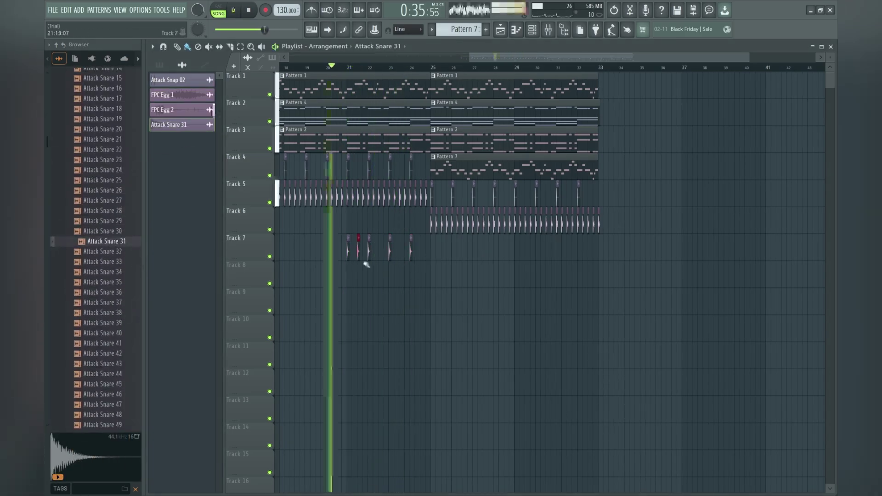
{"action": "left_click", "coordinate": [434, 248]}
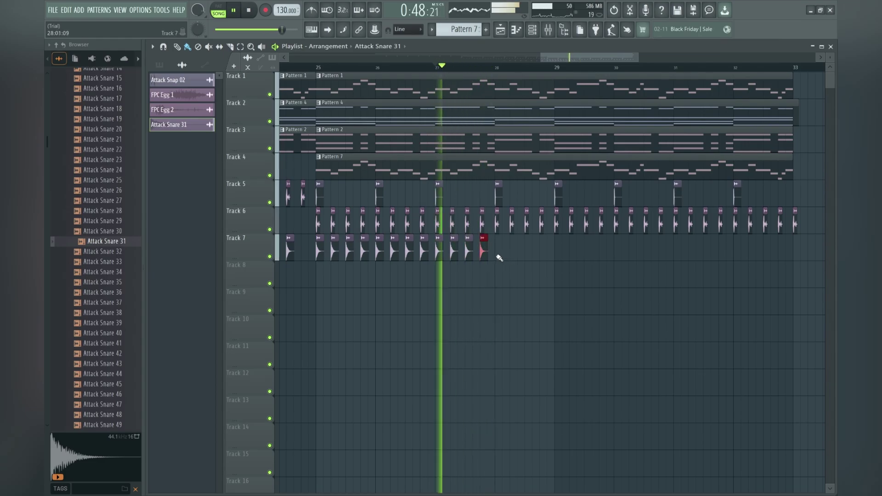
{"action": "left_click_drag", "start_coordinate": [500, 271], "coordinate": [785, 271]}
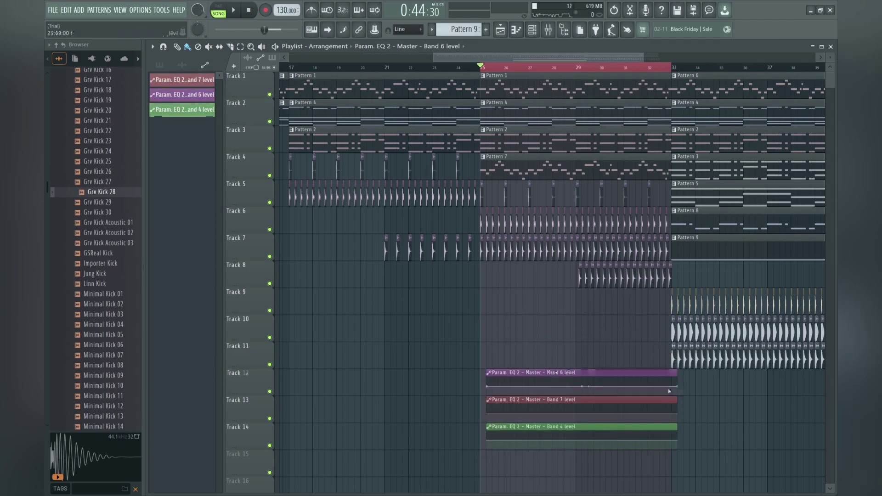
Play the build-up and shorten the Band 6 level automation clip on Track 12 to end at bar 33.
{"action": "key", "text": "space"}
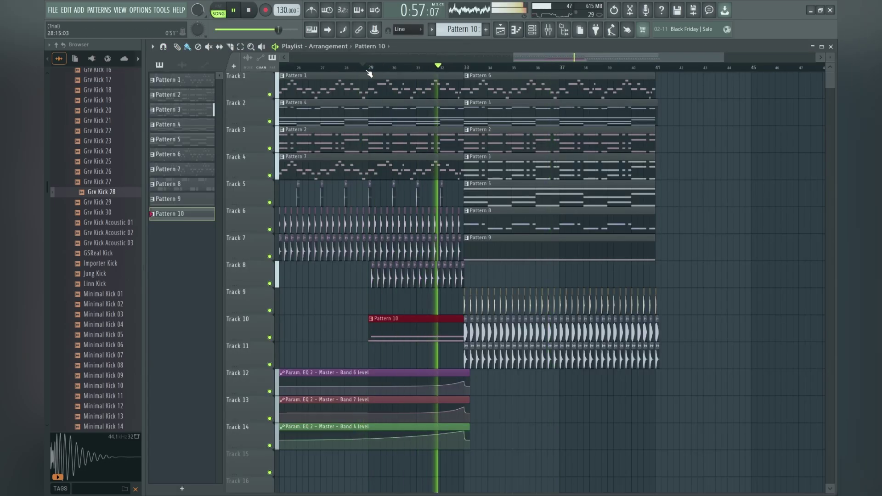
{"action": "left_click_drag", "start_coordinate": [469, 386], "coordinate": [466, 387]}
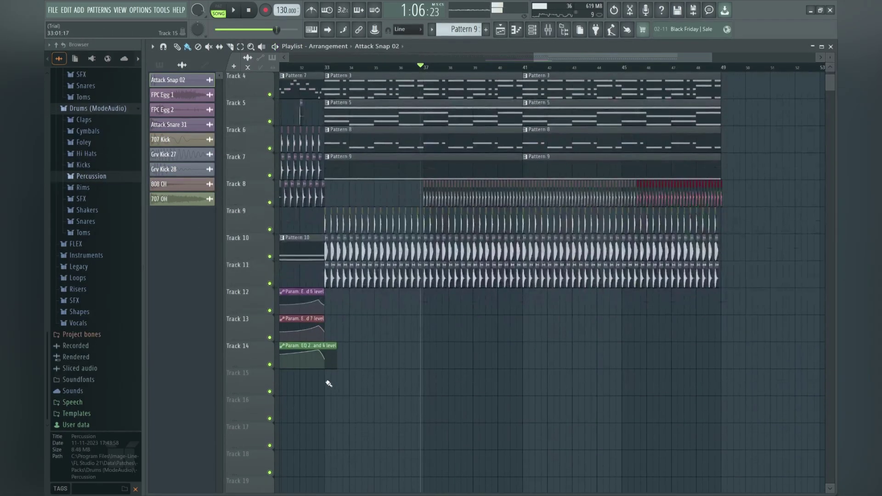
Place an Attack Snap 02 hit in every bar on Track 15 from bar 33 to bar 48 while auditioning the drop.
{"action": "left_click_drag", "start_coordinate": [328, 384], "coordinate": [451, 389]}
{"action": "key", "text": "space"}
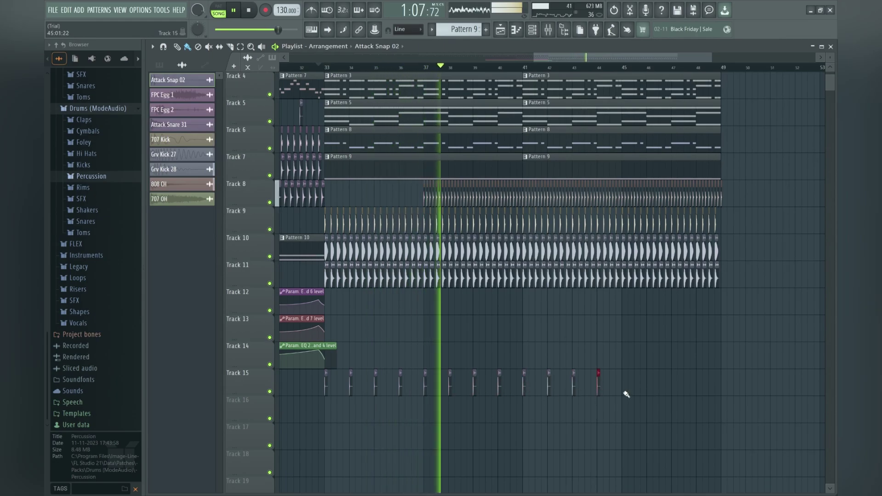
{"action": "left_click_drag", "start_coordinate": [626, 394], "coordinate": [697, 383]}
Stop playback, browse the Snares and Claps folders and add the Attack Clap 01 sample to the audio clips.
{"action": "left_click", "coordinate": [112, 128]}
{"action": "left_click", "coordinate": [112, 85]}
{"action": "key", "text": "space"}
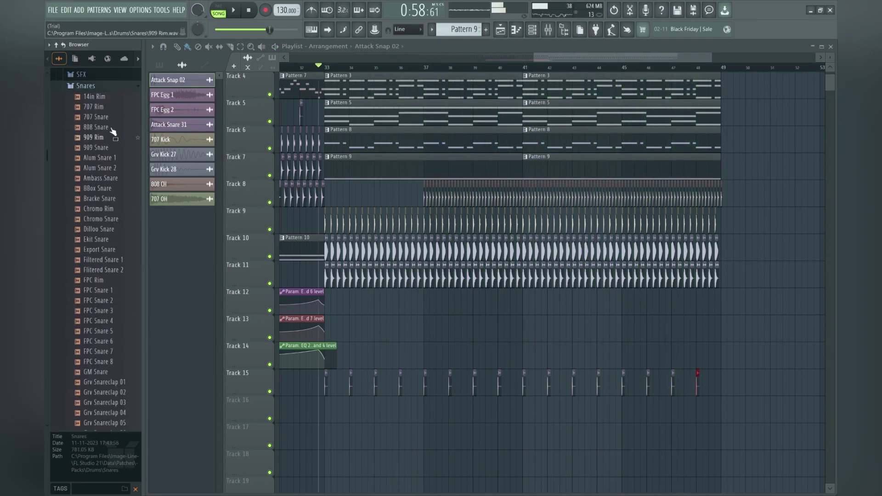
{"action": "left_click", "coordinate": [86, 86]}
{"action": "left_click", "coordinate": [99, 199]}
{"action": "left_click", "coordinate": [122, 246]}
{"action": "left_click_drag", "start_coordinate": [104, 131], "coordinate": [182, 214]}
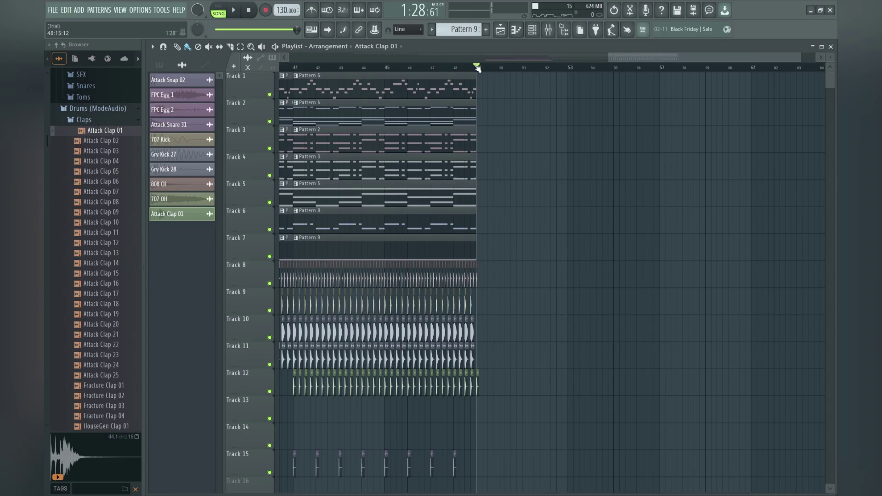
Select the clips on Tracks 2 to 15 from bar 41 to bar 49, without Pattern 6, and duplicate them at bar 49.
{"action": "left_click_drag", "start_coordinate": [277, 98], "coordinate": [607, 282]}
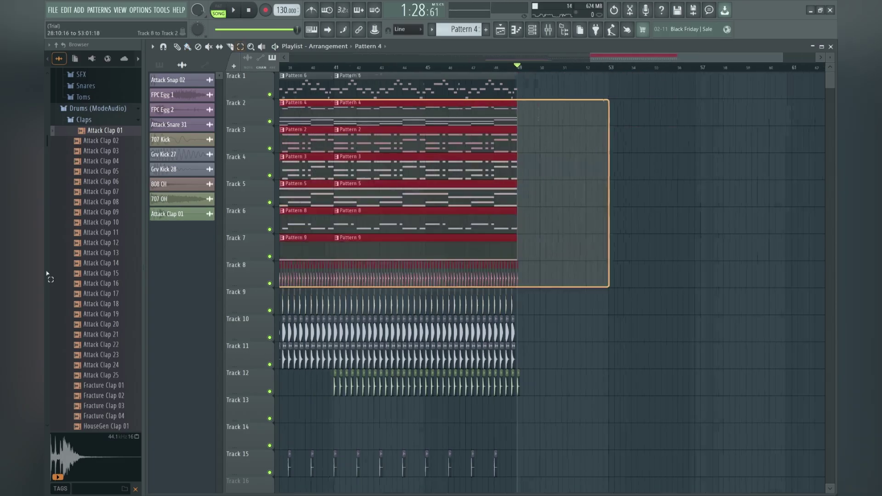
{"action": "key", "text": "ctrl+b"}
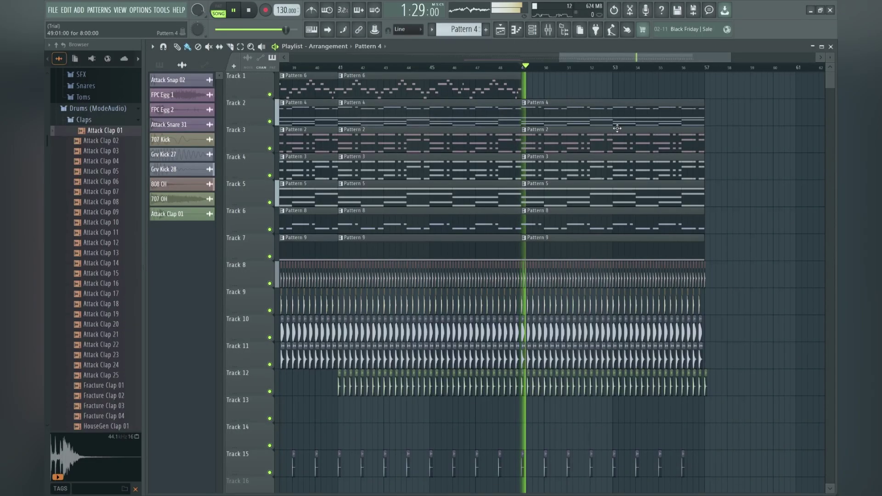
{"action": "scroll", "coordinate": [721, 185], "scroll_direction": "down", "scroll_amount": 2}
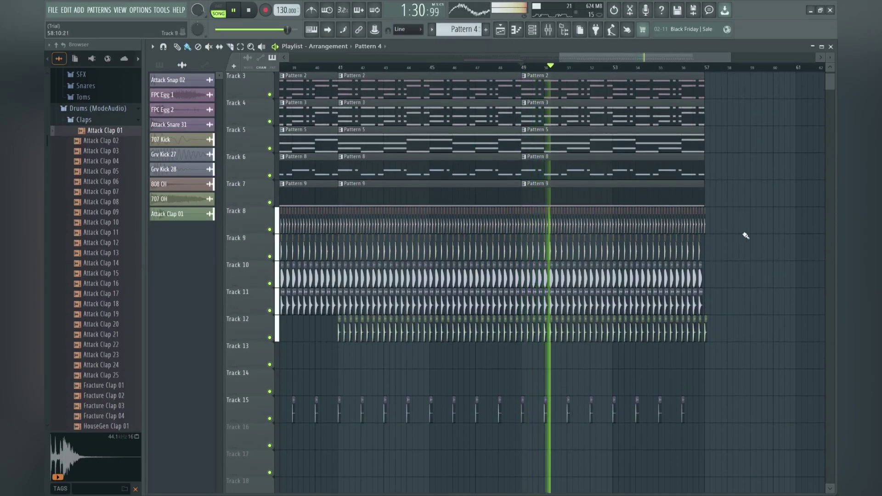
{"action": "scroll", "coordinate": [749, 244], "scroll_direction": "up", "scroll_amount": 2}
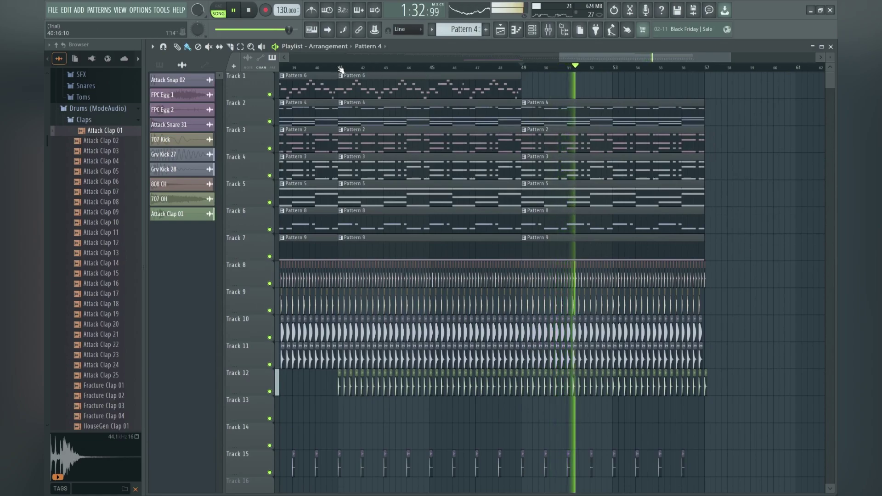
Try the section from bar 41 without the clips on Tracks 2 to 6, and undo their deletion.
{"action": "left_click_drag", "start_coordinate": [410, 112], "coordinate": [422, 216]}
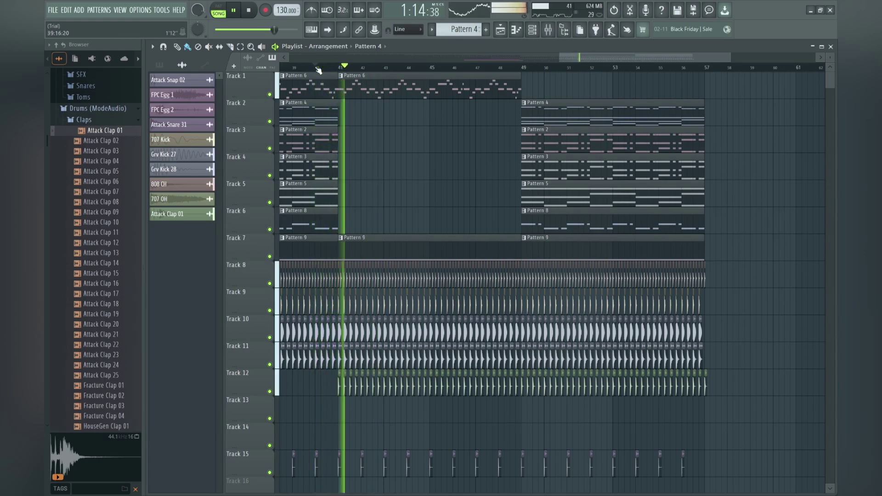
{"action": "key", "text": "ctrl+z"}
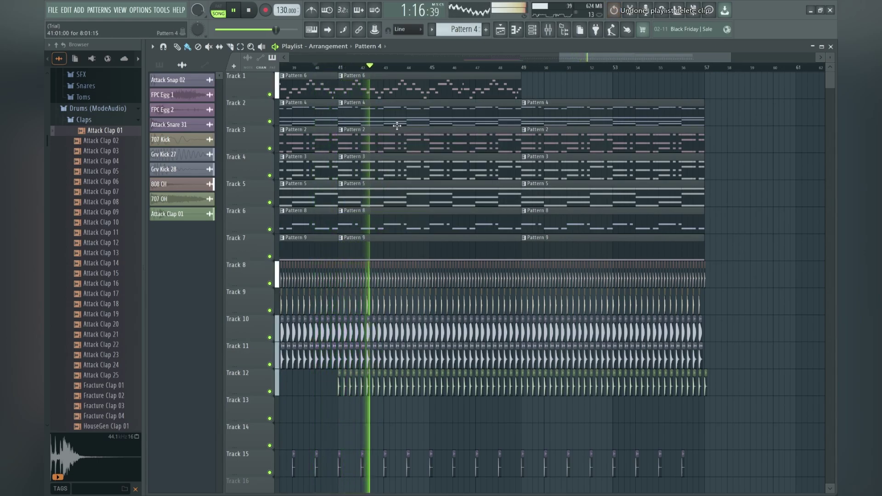
Delete the bar 41 clips on Tracks 3 to 6, and put Pattern 2 back on Track 3 and Pattern 3 on Track 4.
{"action": "left_click_drag", "start_coordinate": [403, 216], "coordinate": [405, 139]}
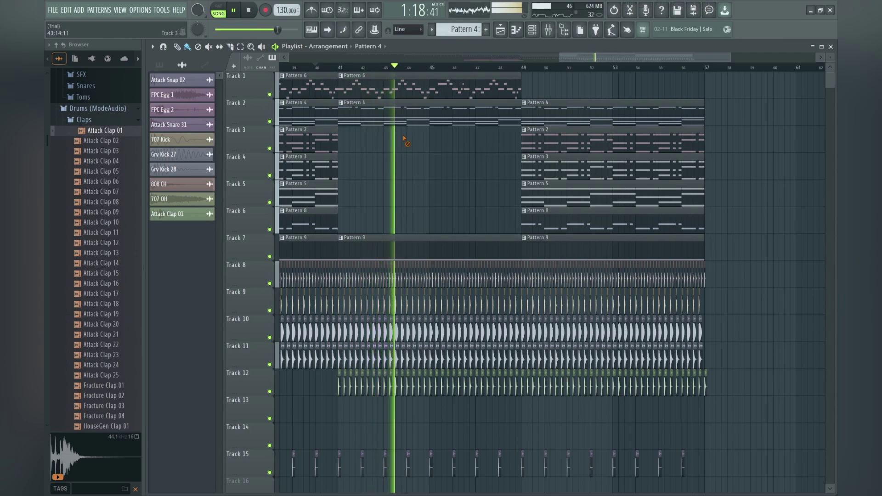
{"action": "left_click", "coordinate": [342, 149]}
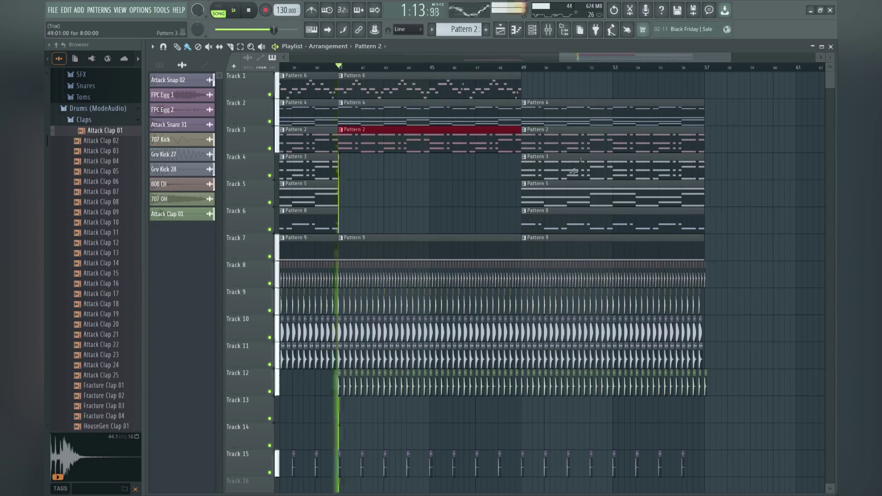
{"action": "left_click", "coordinate": [343, 174]}
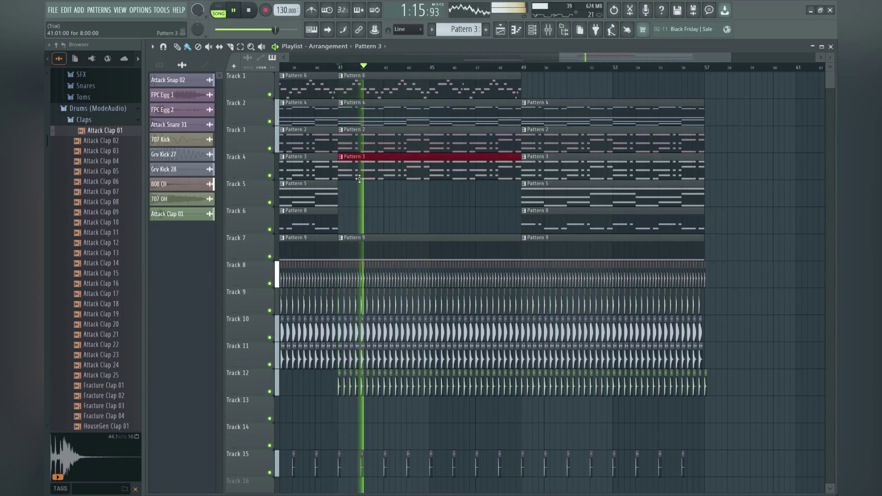
Add Pattern 5 on Track 5 and Pattern 8 on Track 6 at bar 41, filling the gap up to bar 49.
{"action": "left_click", "coordinate": [548, 215]}
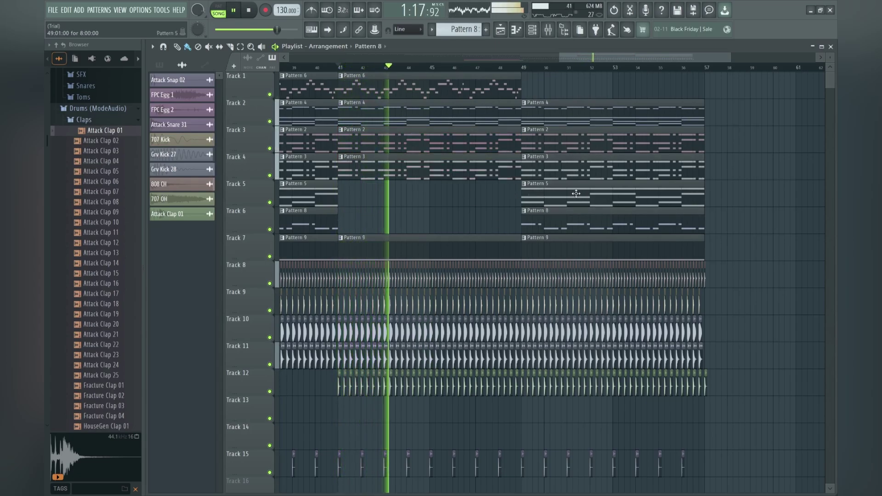
{"action": "left_click", "coordinate": [341, 203]}
{"action": "left_click", "coordinate": [581, 222]}
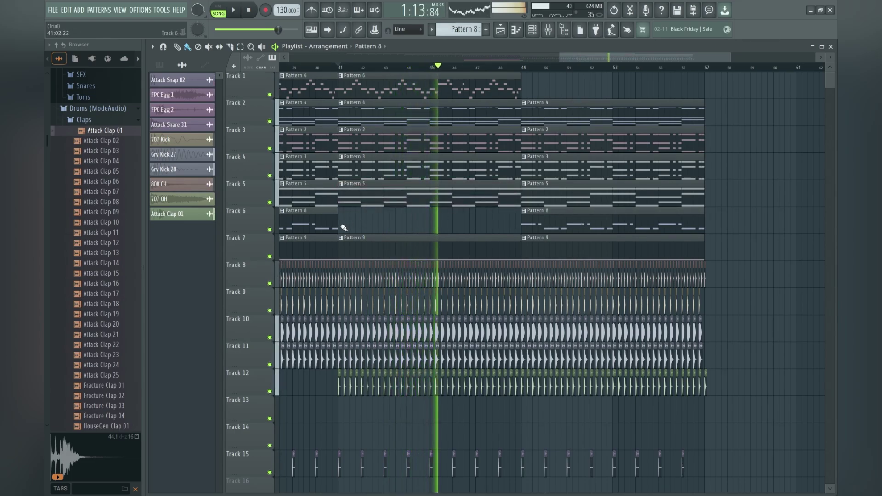
{"action": "left_click", "coordinate": [344, 227]}
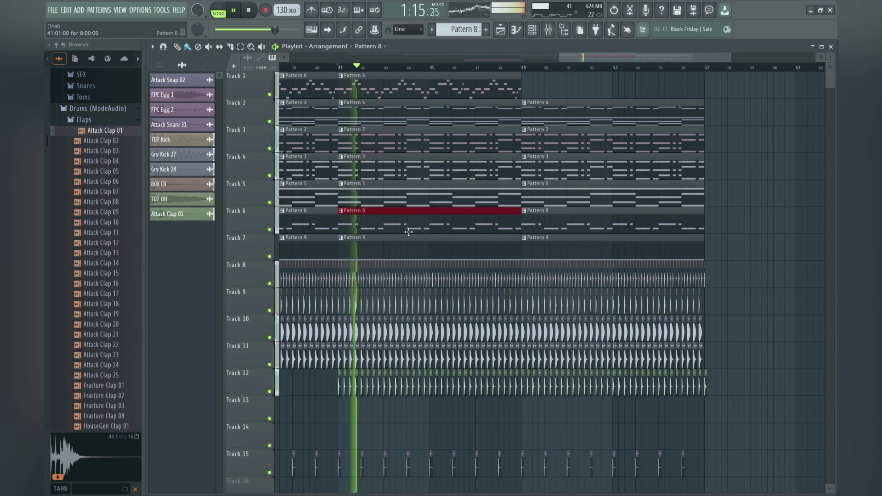
Try the section from bar 41 without the Pattern 8 clip on Track 6, and put the clip back.
{"action": "right_click", "coordinate": [399, 229]}
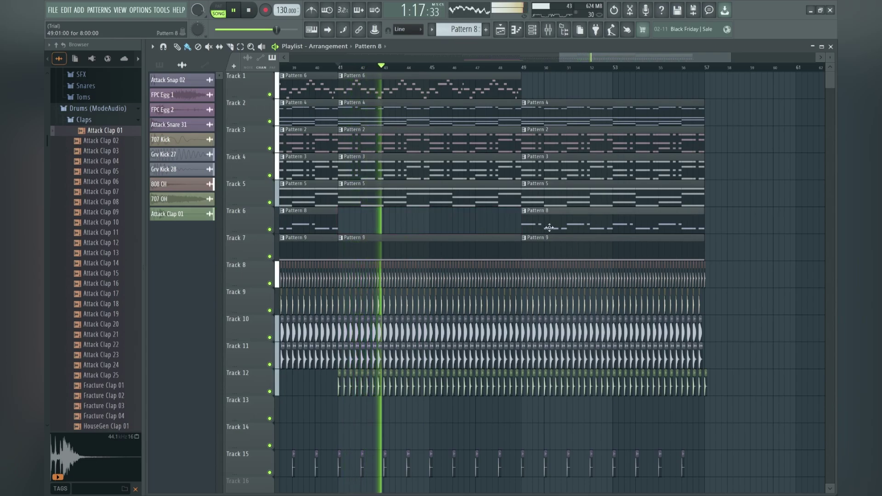
{"action": "left_click", "coordinate": [346, 228]}
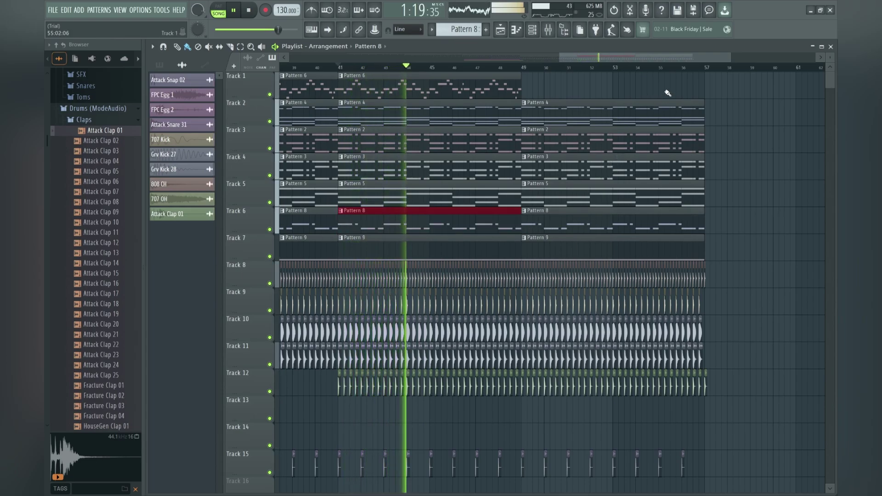
{"action": "left_click_drag", "start_coordinate": [649, 60], "coordinate": [656, 59]}
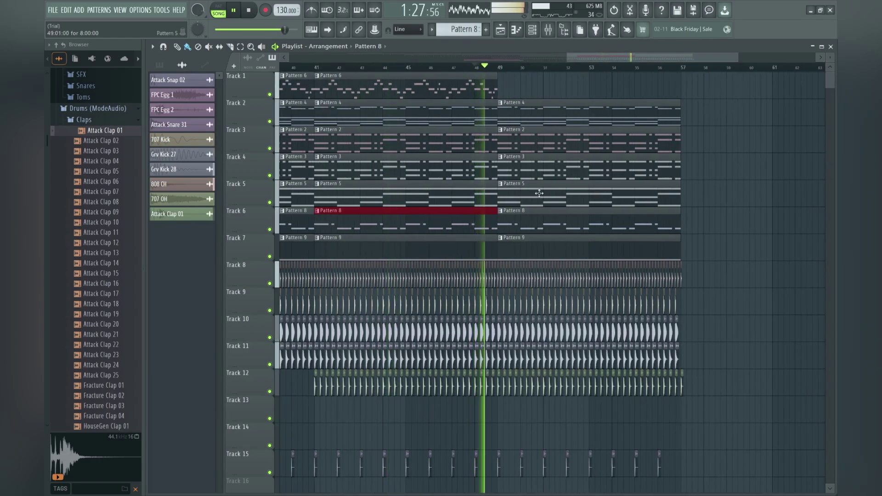